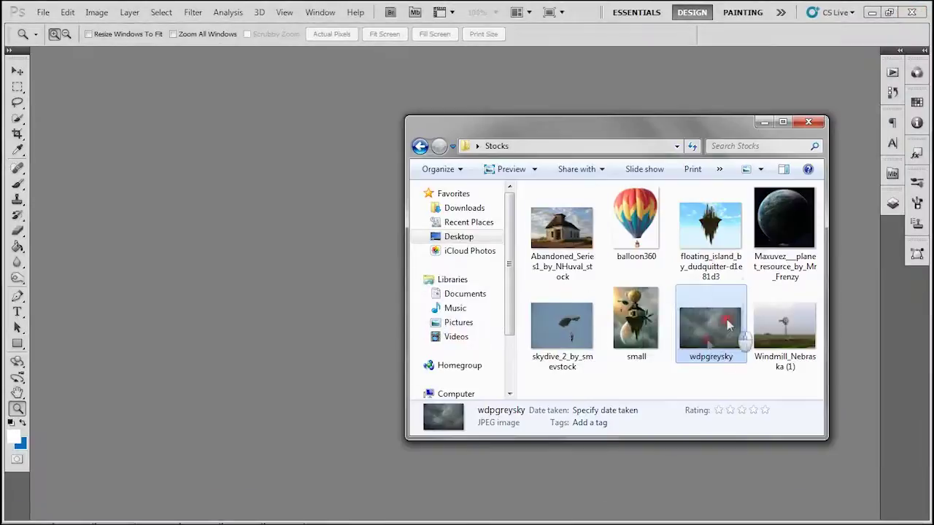
Step: Open the wdpgreysky stock image and increase its resolution in the Image Size settings, with resampling and constrained proportions kept on
click(214, 276)
right_click(396, 245)
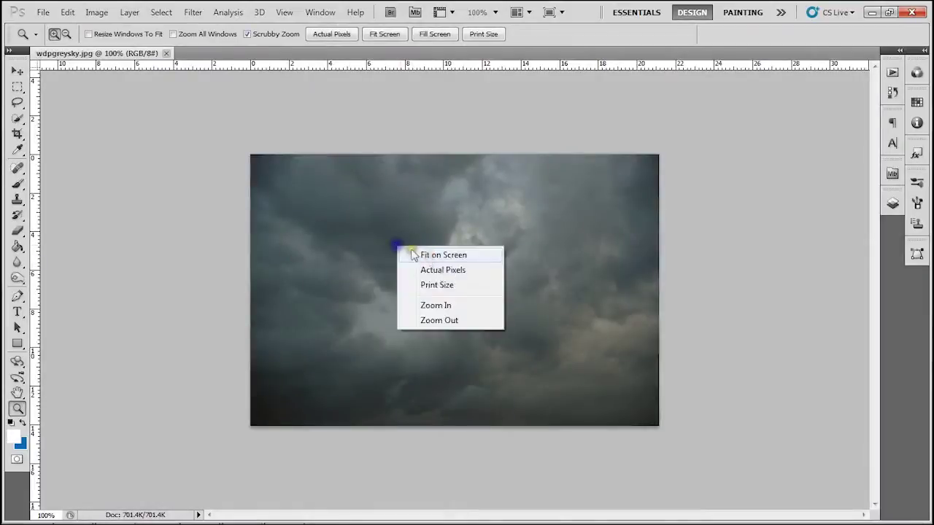
click(434, 255)
click(96, 12)
click(145, 110)
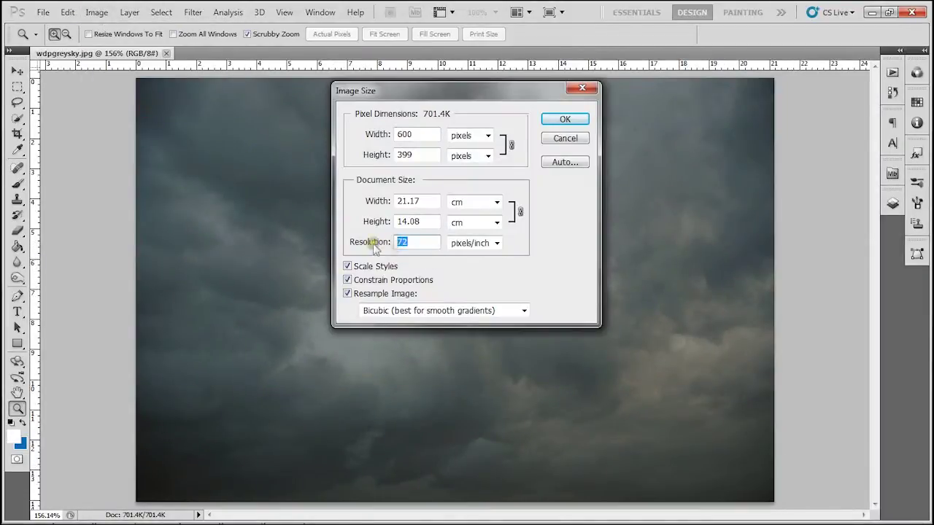
key(Return)
key(ctrl+0)
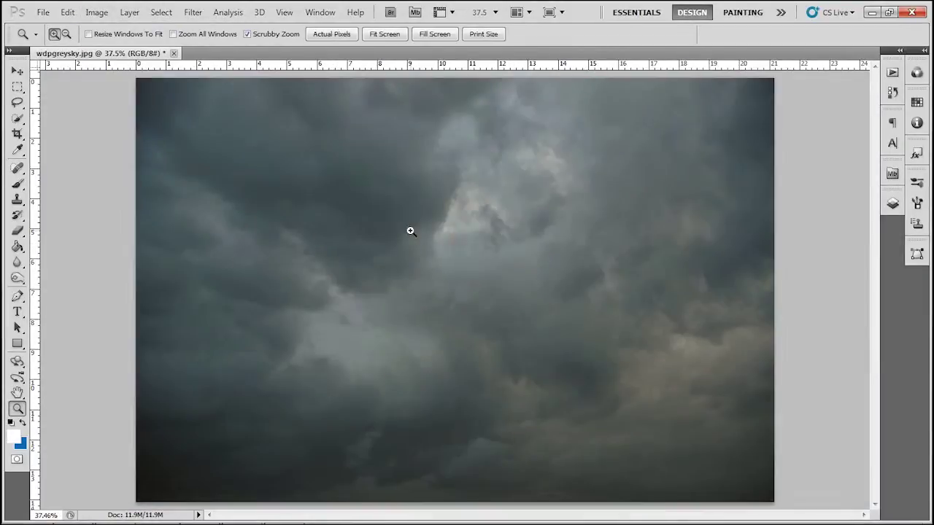
Step: Open the floating island stock image and select the whole island with its city using Quick Selection
click(201, 512)
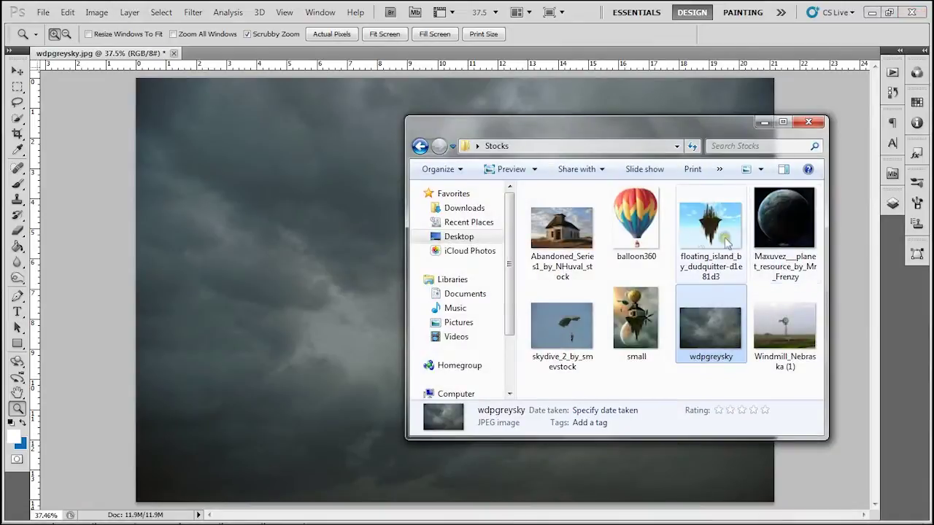
drag(725, 243, 370, 315)
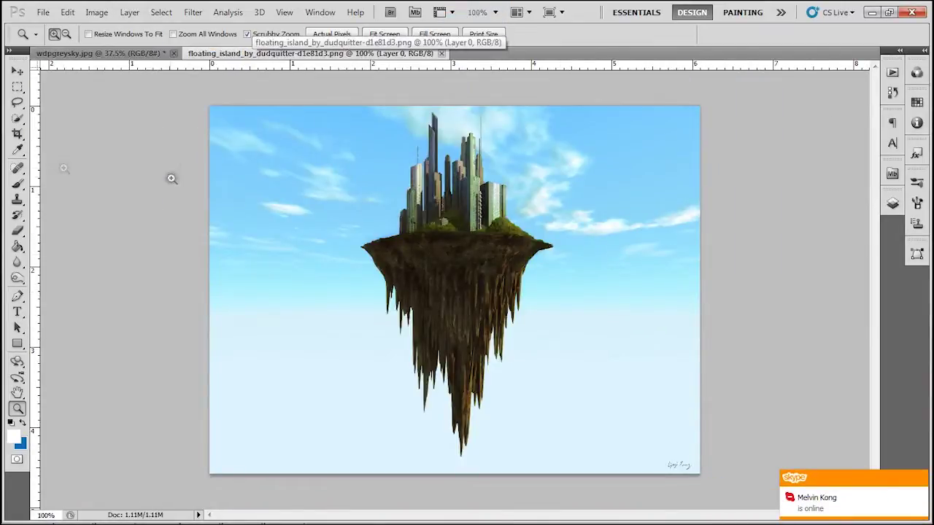
click(18, 118)
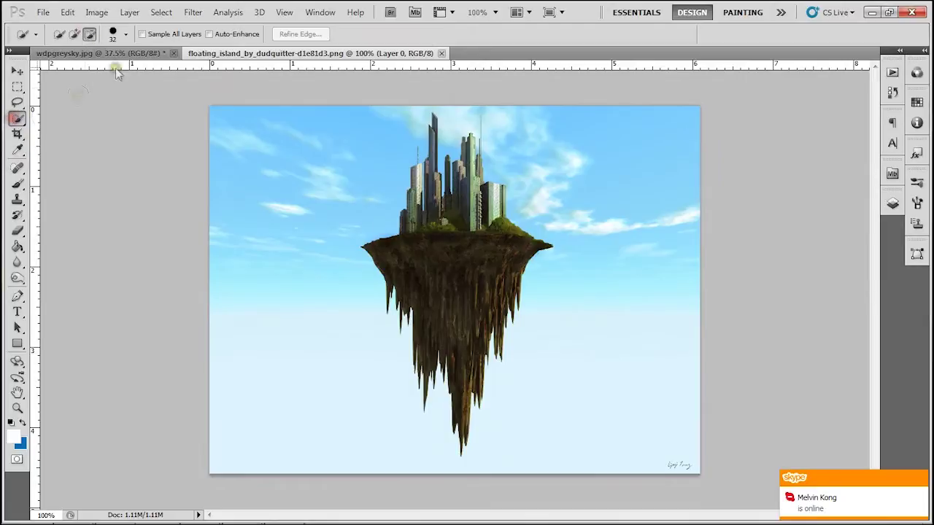
click(74, 34)
drag(470, 264, 470, 308)
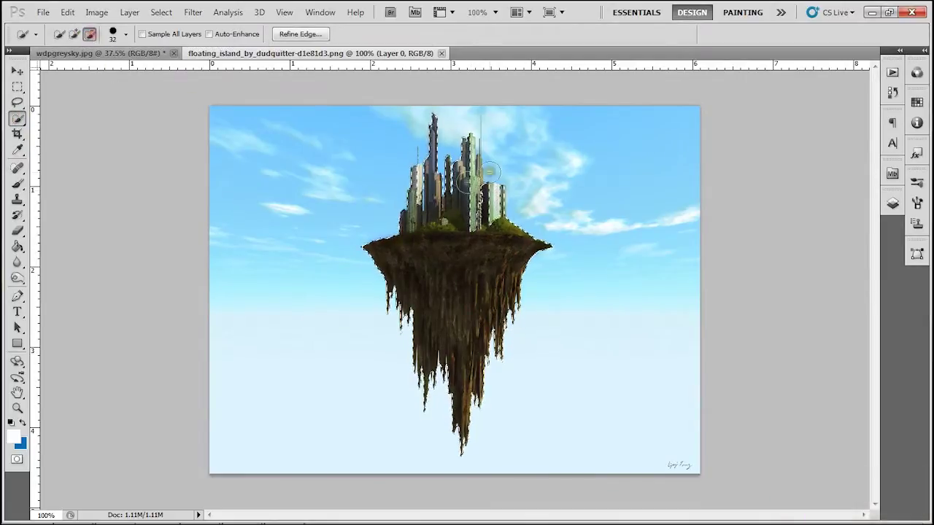
Step: Subtract the city buildings from the Quick Selection so only the rock and its grassy mounds are selected
mouse_move(429, 129)
mouse_down()
mouse_move(473, 173)
mouse_move(469, 198)
mouse_up()
click(409, 204)
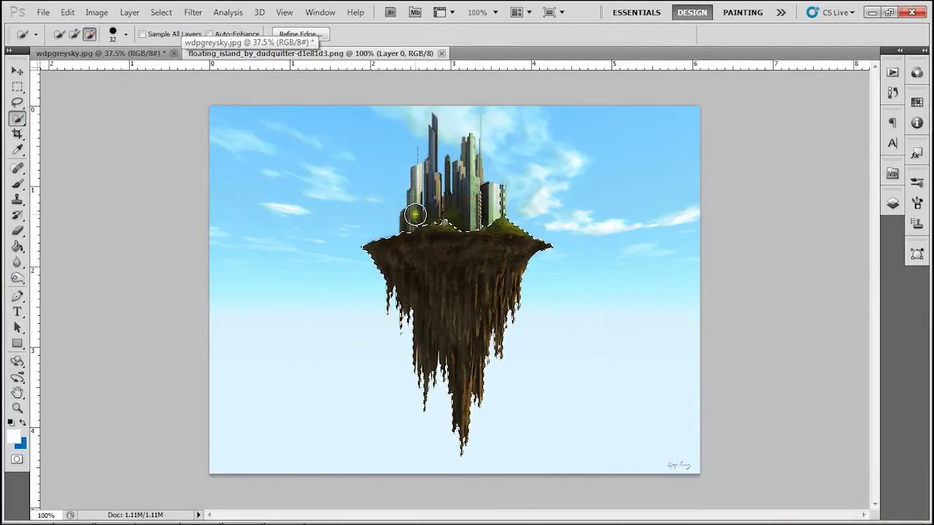
click(498, 200)
Step: Add the dark green mound at the foot of the middle buildings to the selection
key(z)
click(482, 227)
click(482, 228)
key(w)
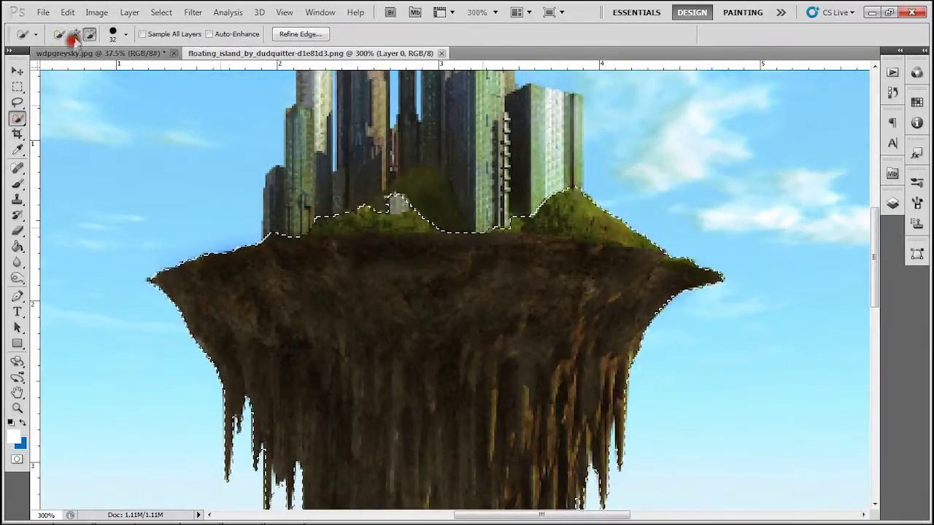
drag(402, 226, 427, 195)
Step: Subtract the building remnants around the middle mound from the selection with an 11 px Quick Selection brush
click(89, 34)
click(125, 34)
drag(72, 72, 62, 73)
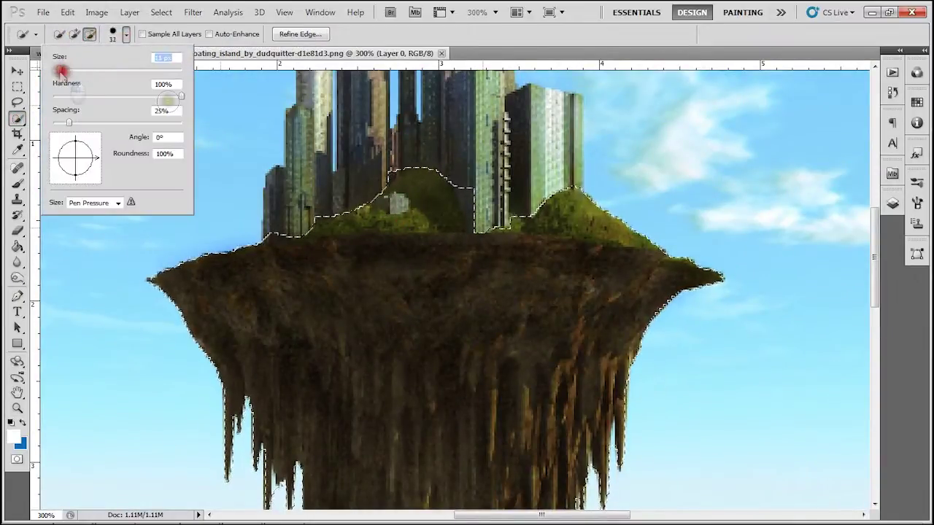
click(310, 207)
click(386, 170)
mouse_move(469, 186)
mouse_down()
mouse_move(482, 215)
mouse_move(448, 209)
mouse_move(435, 190)
mouse_move(447, 208)
mouse_up()
click(75, 34)
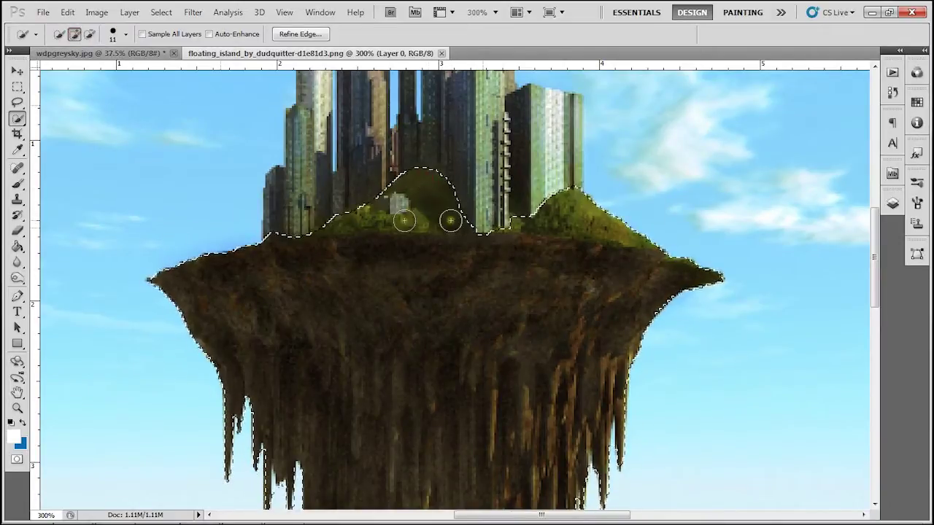
Step: Move the selected island into the wdpgreysky document as a new layer and close the floating island image
key(z)
right_click(307, 158)
click(334, 165)
drag(379, 53, 454, 155)
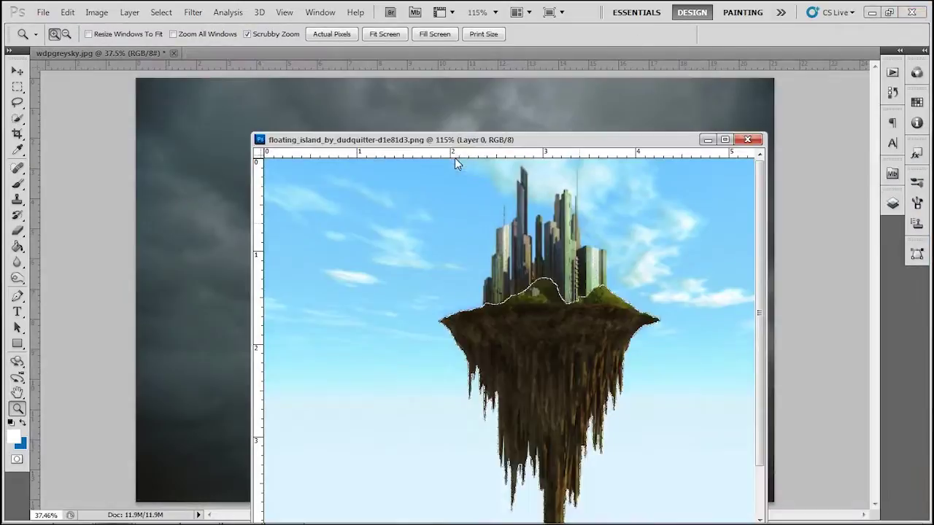
key(v)
drag(377, 350, 226, 306)
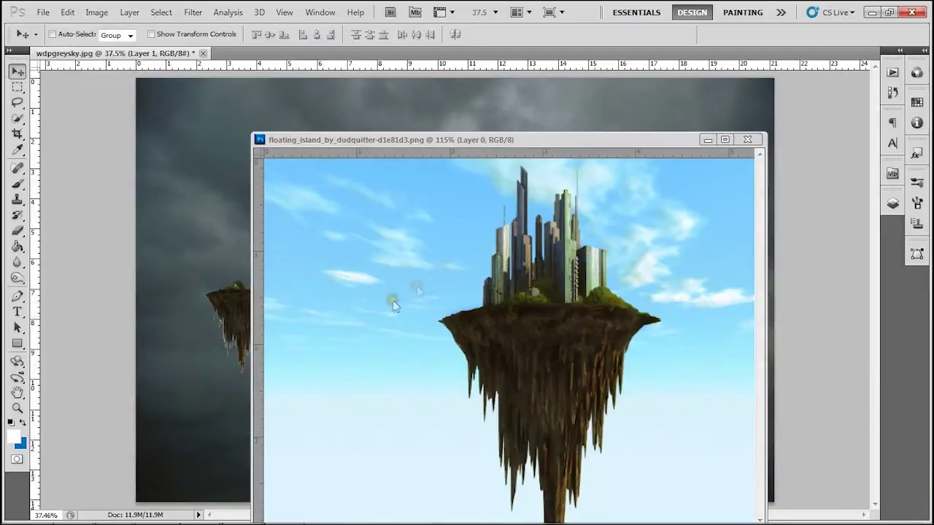
click(754, 140)
Step: Enlarge the island proportionally to about 258% with Free Transform and place it near the middle of the sky
key(ctrl+t)
drag(276, 373, 366, 500)
drag(307, 429, 490, 358)
drag(553, 428, 574, 459)
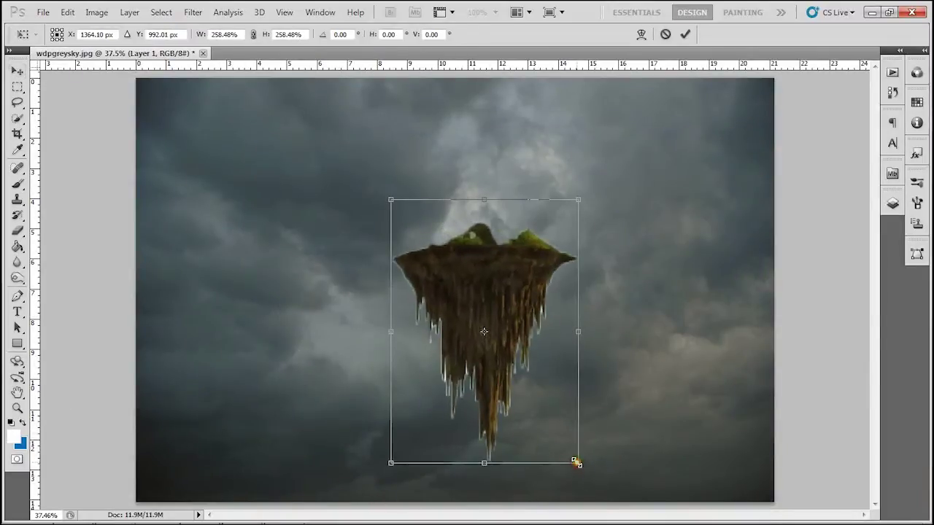
double_click(496, 358)
drag(496, 358, 492, 342)
Step: Scale the island down proportionally with Free Transform and move it slightly lower in the sky
key(ctrl+t)
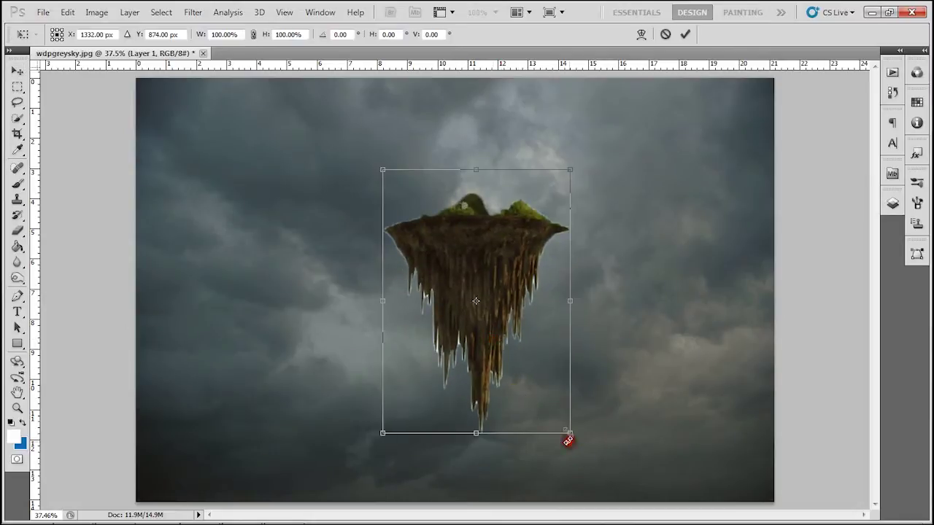
drag(568, 436, 523, 385)
double_click(496, 344)
drag(473, 302, 479, 328)
Step: Erase white fringe between the island's lower rock spikes with the Magic Eraser at tolerance 32
key(z)
click(483, 337)
click(489, 346)
click(494, 355)
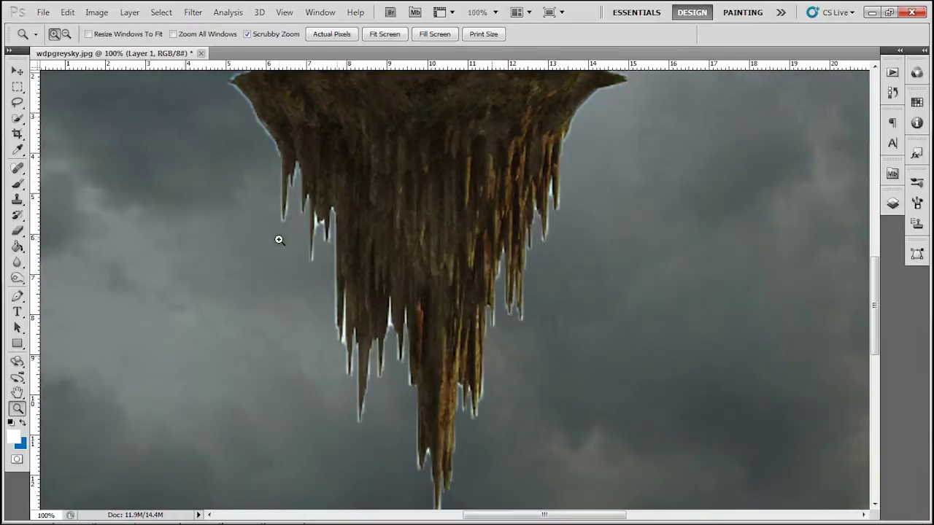
click(18, 231)
click(81, 259)
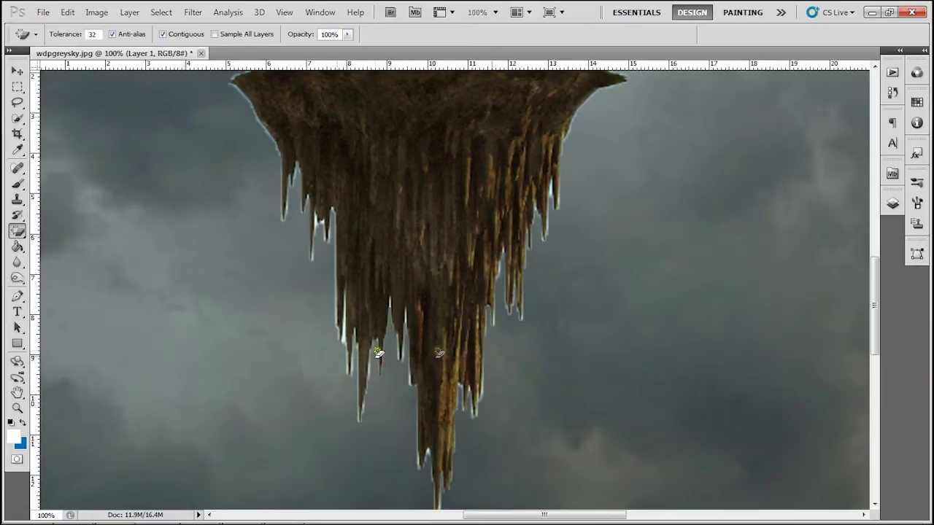
Step: Select the light outline sampled from the island's edge with Color Range at fuzziness 40, clear it and deselect
click(161, 13)
click(191, 129)
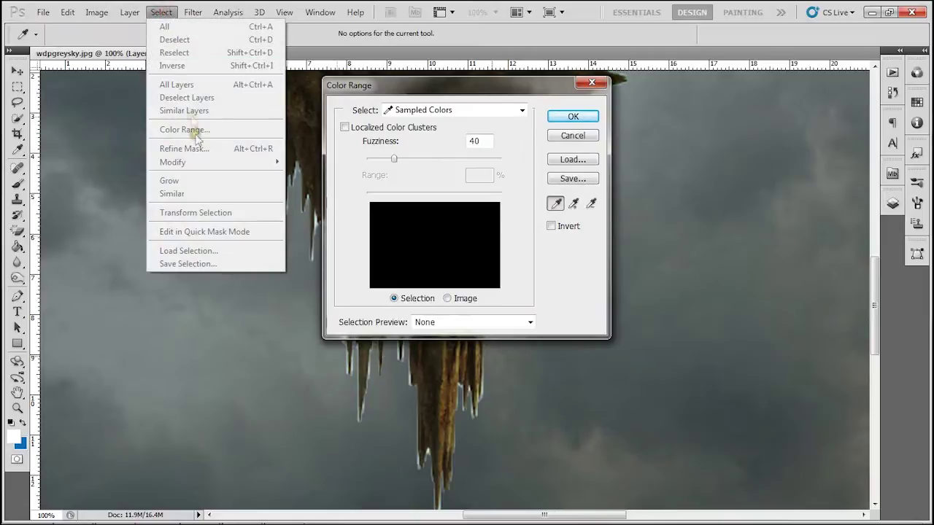
click(259, 118)
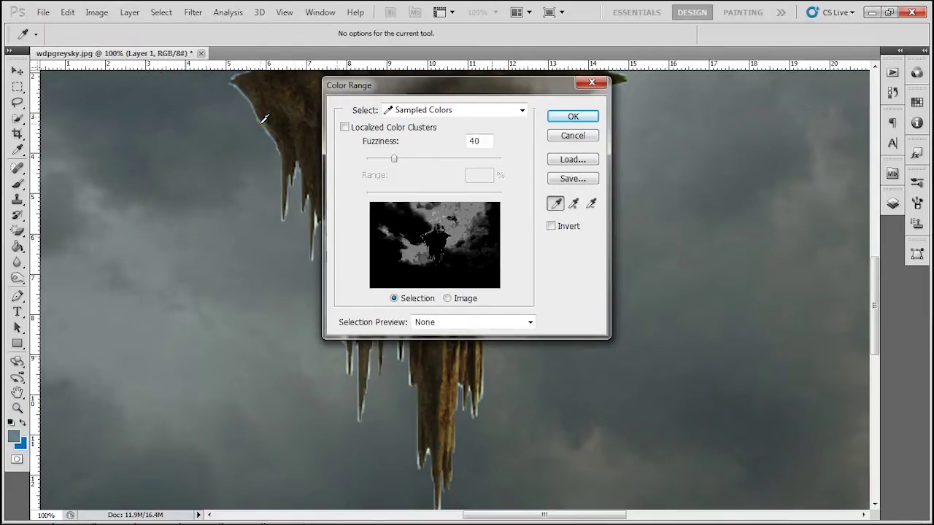
click(573, 117)
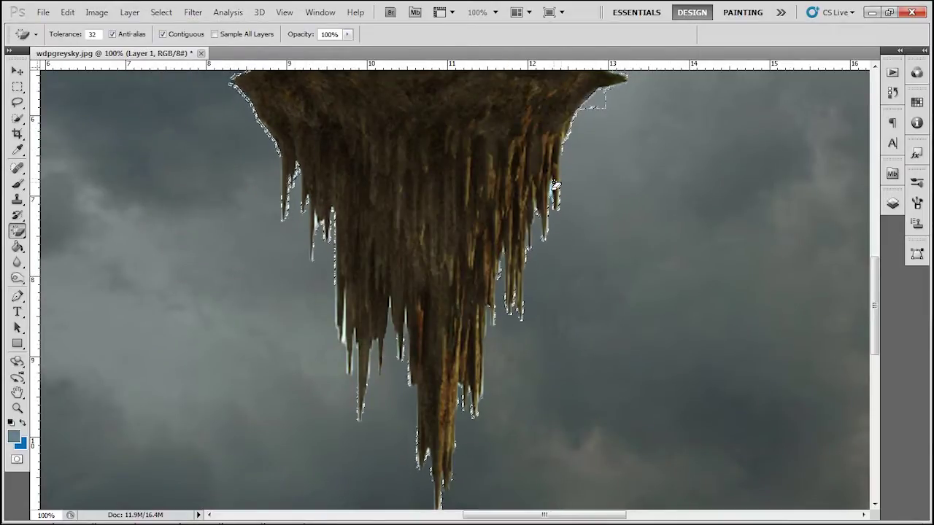
click(18, 87)
click(105, 149)
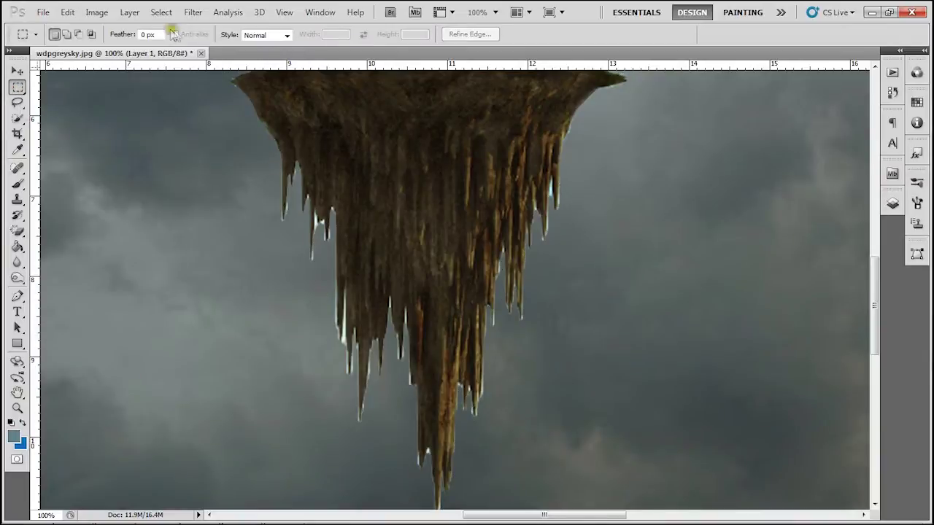
Step: Select the bright white patches between the rock spikes with Color Range, clear them and deselect
click(161, 12)
click(182, 128)
click(328, 220)
click(560, 115)
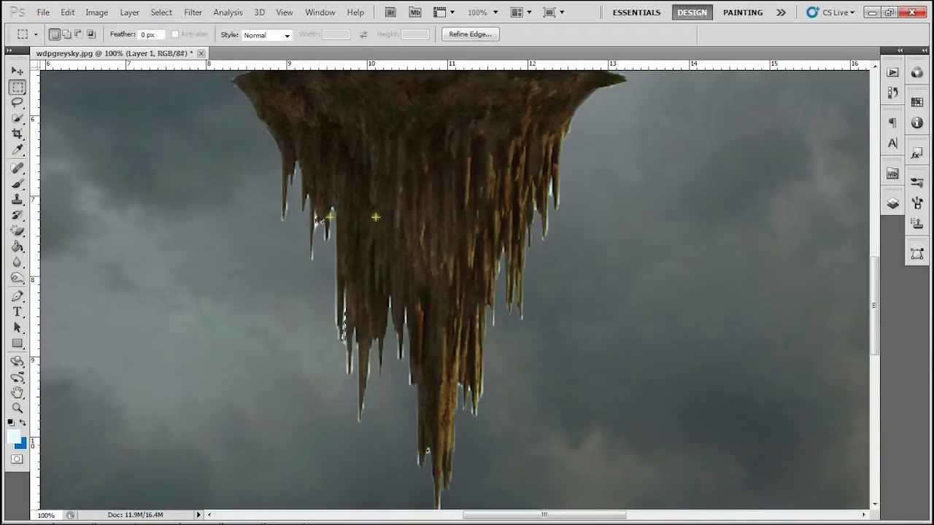
click(16, 233)
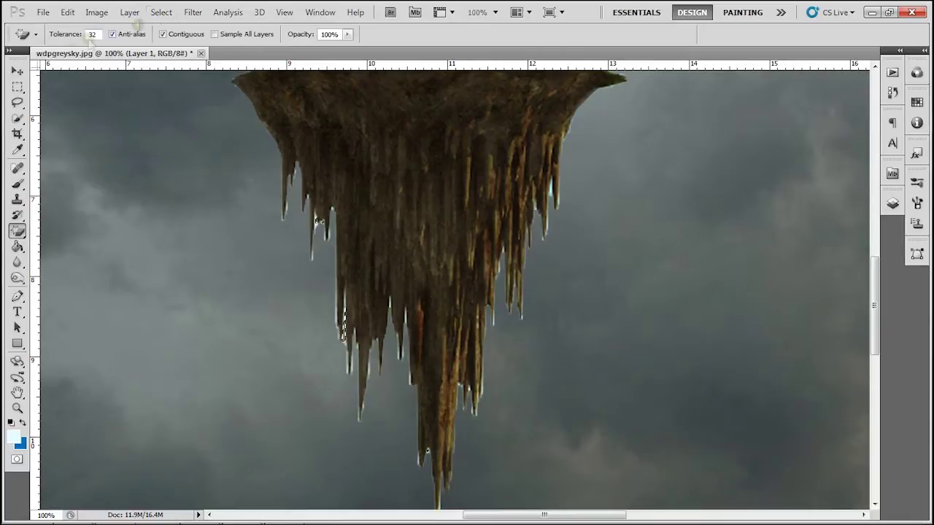
key(m)
Step: Select the fringe colour sampled at a lower rock spike with Color Range at fuzziness 40, clear it and deselect
click(161, 13)
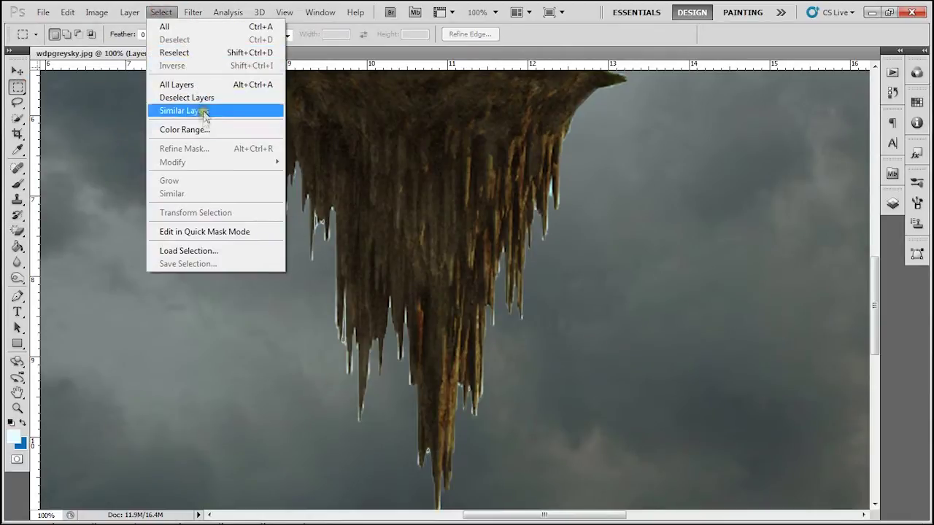
click(185, 129)
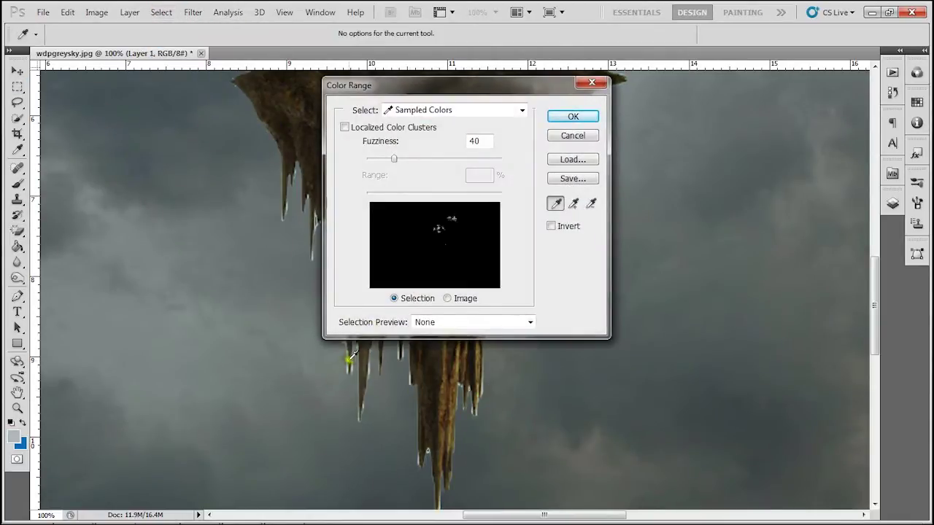
click(349, 366)
click(573, 116)
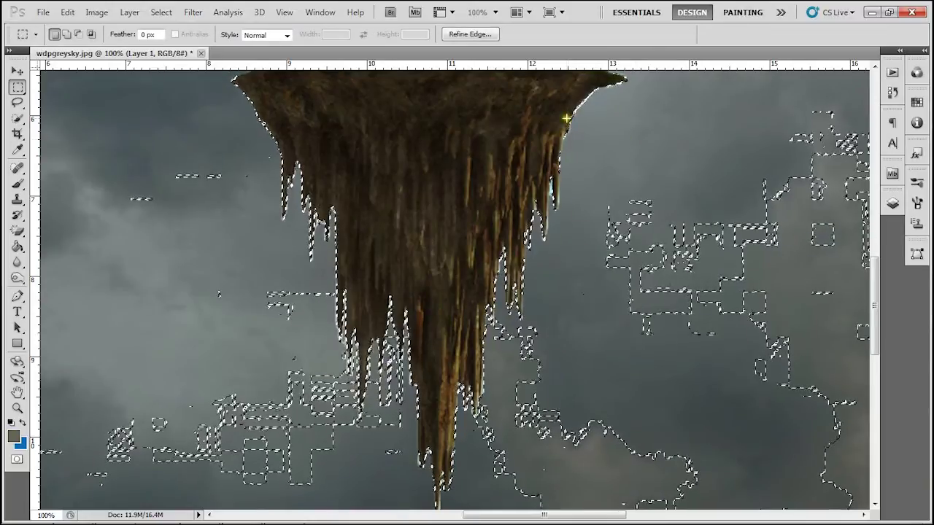
key(ctrl+d)
Step: Erase the remaining white specks between the rock spikes with the Magic Eraser and check the whole island
key(e)
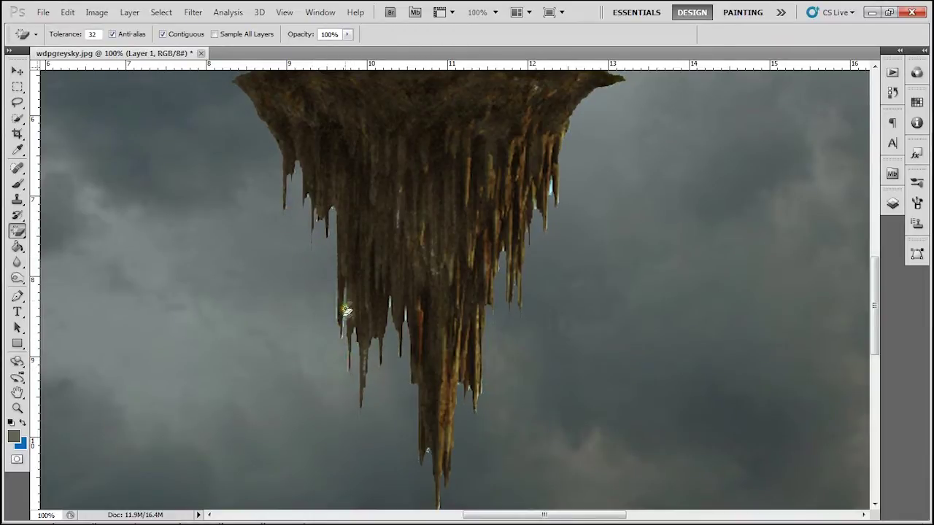
scroll(475, 448, down, 1)
scroll(471, 438, up, 5)
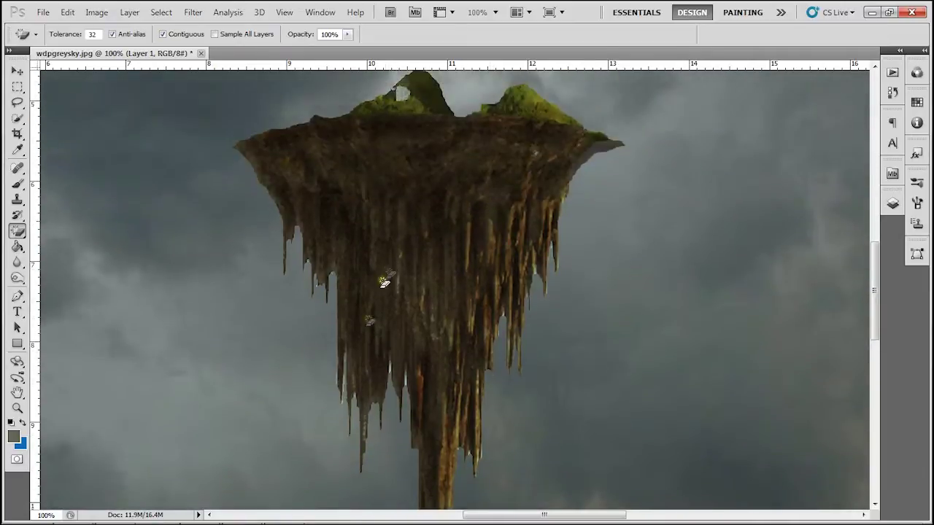
key(z)
key(ctrl+0)
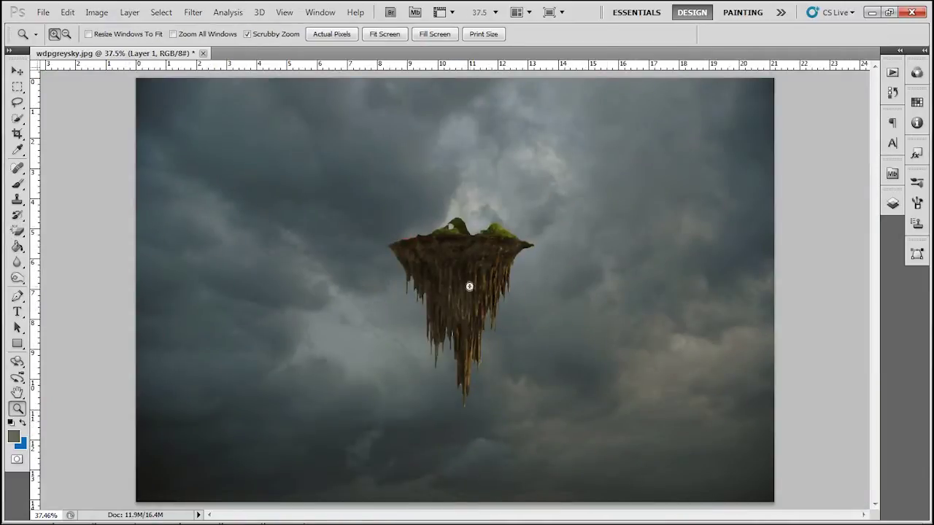
click(487, 248)
key(ctrl+0)
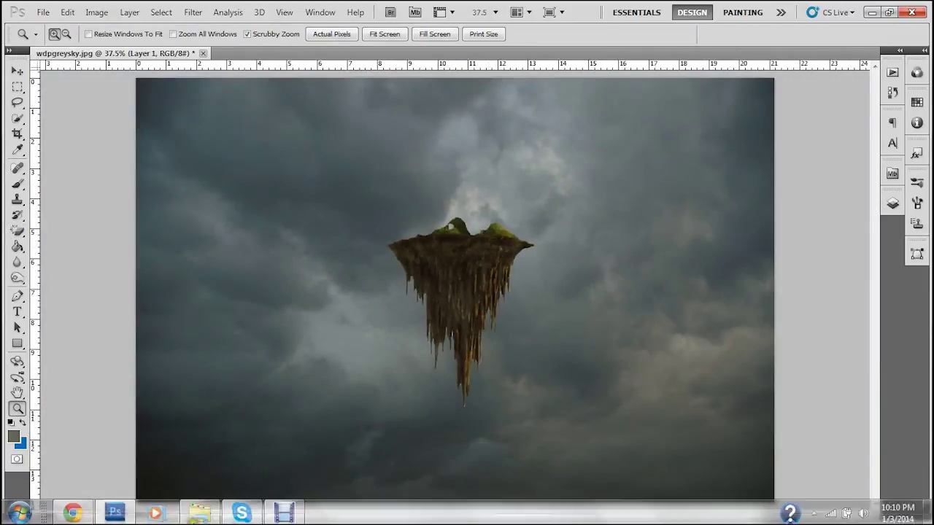
Step: Open the abandoned house stock image and fit it to the screen
click(199, 513)
drag(561, 228, 364, 48)
click(527, 306)
key(ctrl+0)
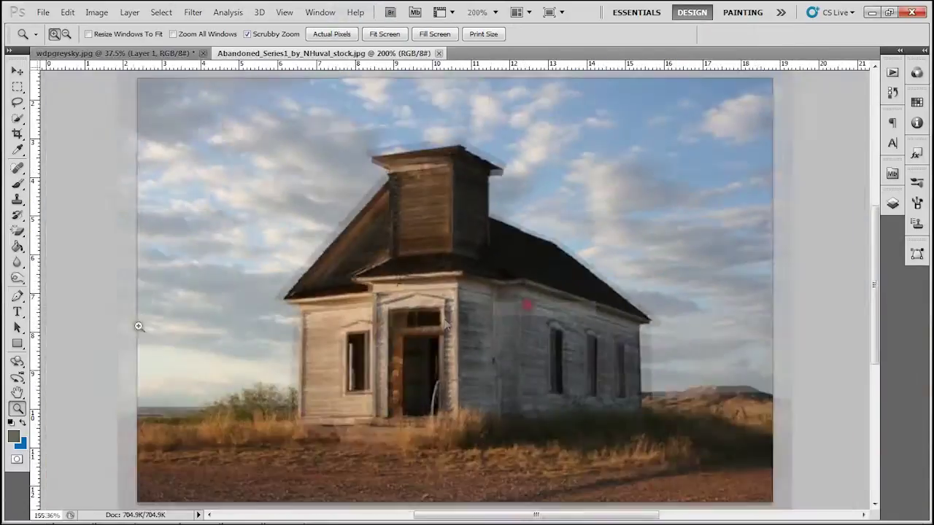
Step: Select the house with Quick Selection and subtract the excess ground below its grassy base
click(17, 117)
mouse_move(448, 171)
mouse_down()
mouse_move(477, 195)
mouse_move(515, 334)
mouse_move(587, 377)
mouse_move(622, 334)
mouse_move(633, 413)
mouse_move(525, 426)
mouse_move(306, 419)
mouse_move(314, 369)
mouse_move(308, 305)
mouse_move(297, 297)
mouse_move(365, 307)
mouse_move(358, 358)
mouse_up()
click(90, 33)
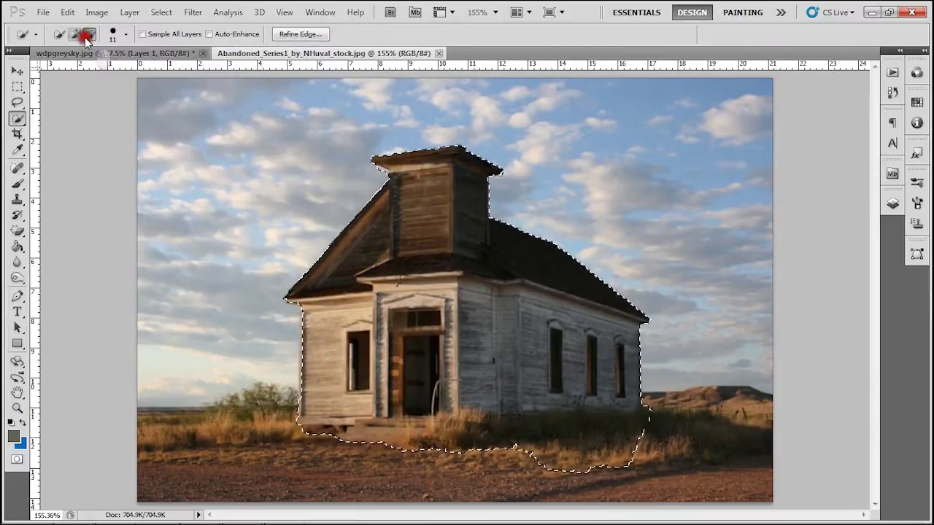
mouse_move(531, 475)
mouse_down()
mouse_move(666, 457)
mouse_move(548, 472)
mouse_move(568, 452)
mouse_up()
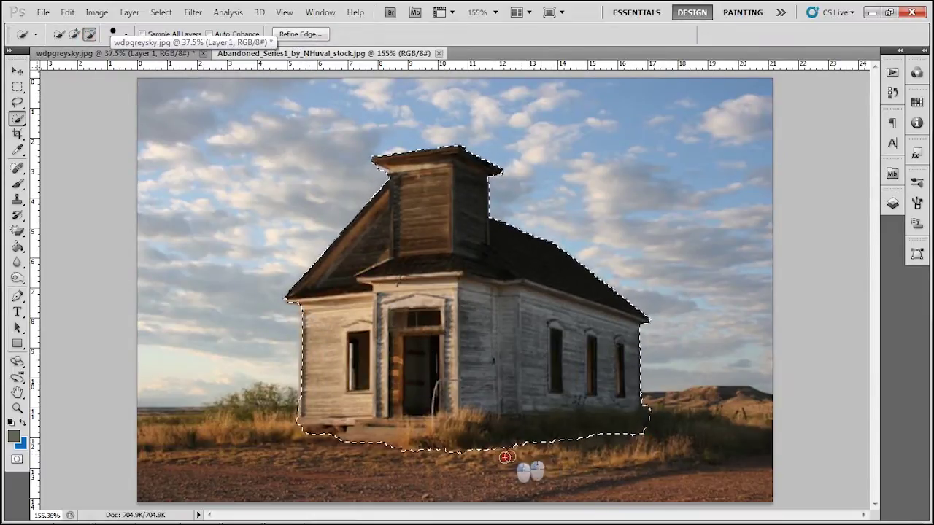
Step: Move the selected house into the wdpgreysky document as a new layer and close the house image
drag(341, 54, 348, 91)
key(v)
drag(475, 289, 455, 409)
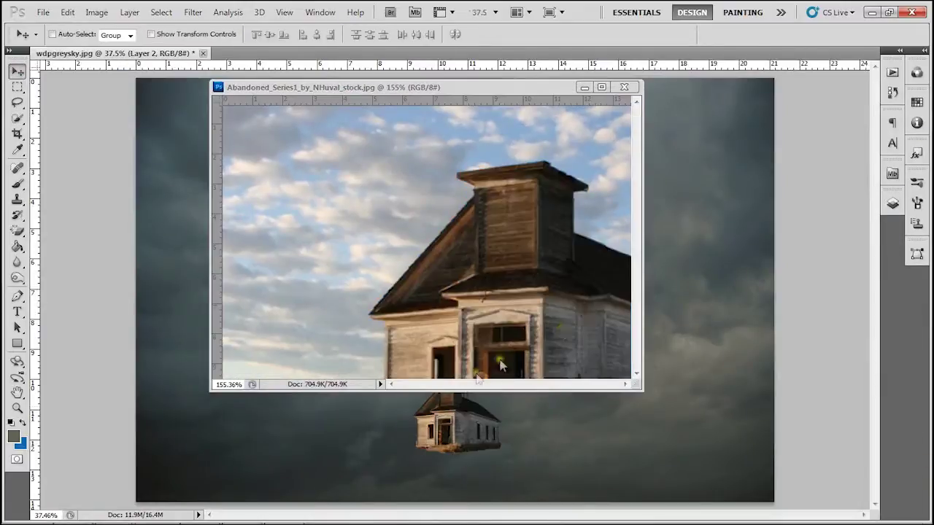
click(623, 87)
Step: Place the house layer beneath the island layer and position the house on top of the floating rock
click(892, 204)
mouse_move(792, 269)
mouse_down()
mouse_move(812, 291)
mouse_move(795, 272)
mouse_up()
drag(454, 439, 452, 223)
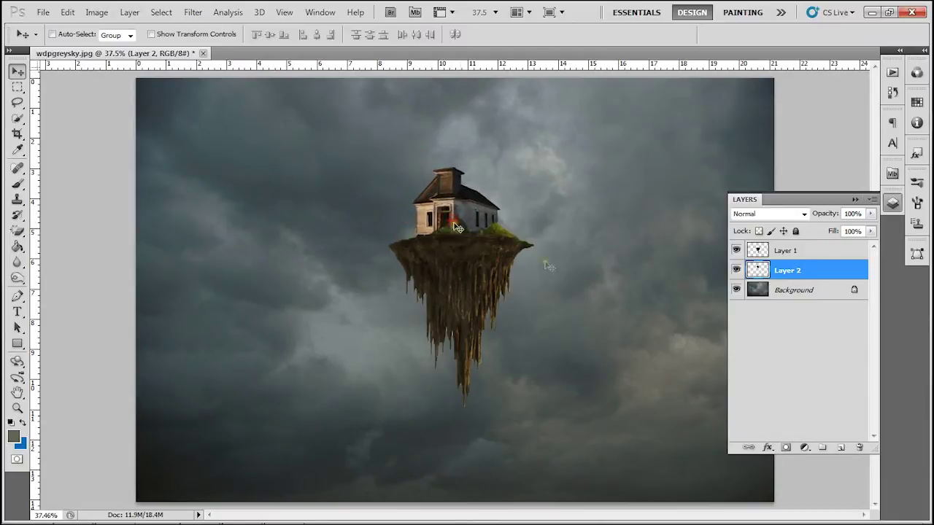
Step: Shift the house slightly to the right on top of the floating island
drag(472, 230, 474, 223)
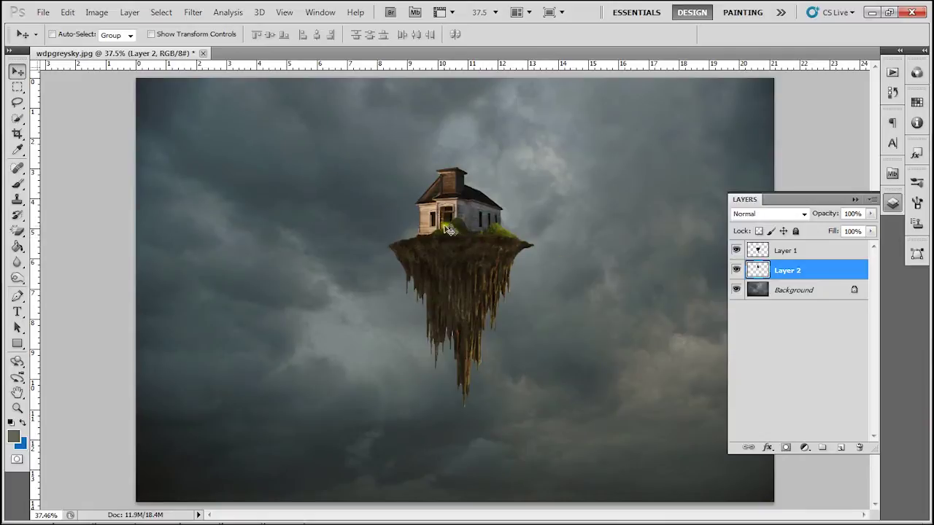
key(z)
click(449, 227)
Step: Erase the island grass on Layer 1 that covers the front and side base of the house, using a 69 px Eraser
mouse_move(24, 232)
mouse_down()
mouse_move(109, 245)
mouse_move(91, 230)
mouse_up()
click(72, 35)
click(31, 100)
drag(70, 77, 76, 75)
click(469, 187)
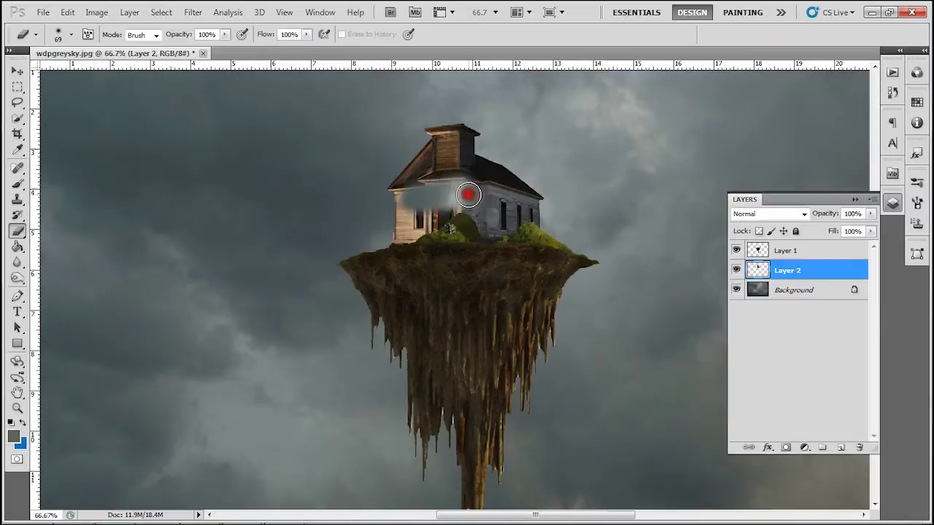
click(785, 250)
click(462, 216)
mouse_move(461, 216)
mouse_down()
mouse_move(488, 222)
mouse_move(435, 217)
mouse_move(487, 218)
mouse_move(420, 219)
mouse_move(421, 227)
mouse_move(461, 226)
mouse_move(399, 229)
mouse_move(447, 216)
mouse_move(469, 225)
mouse_move(427, 225)
mouse_up()
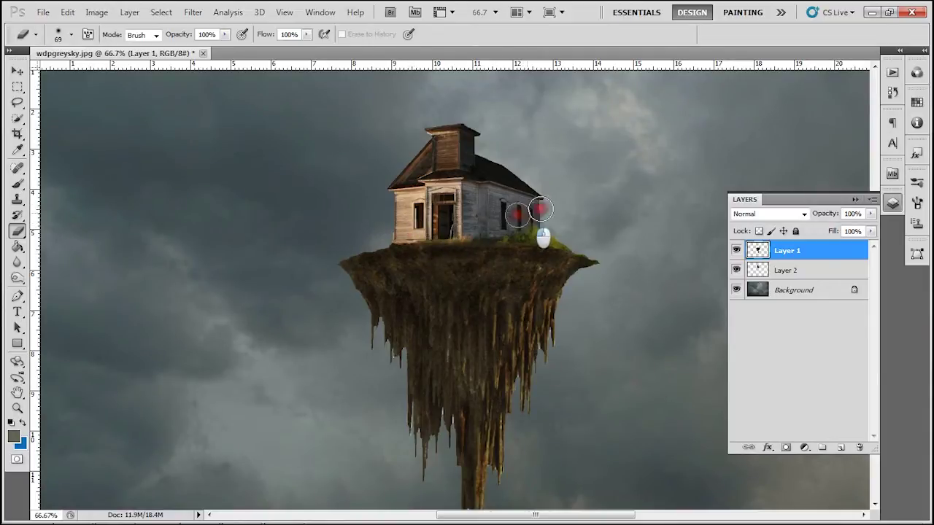
drag(540, 219, 571, 204)
Step: Set the Eraser hardness to 100% and clean the leftover edge beside the house's lower front corner on Layer 2
key(z)
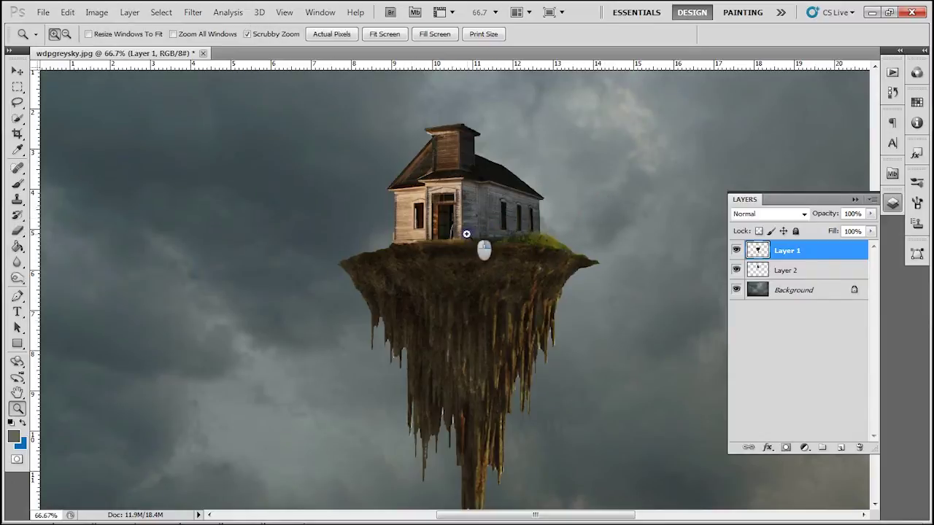
drag(484, 248, 429, 244)
key(alt+bracketleft)
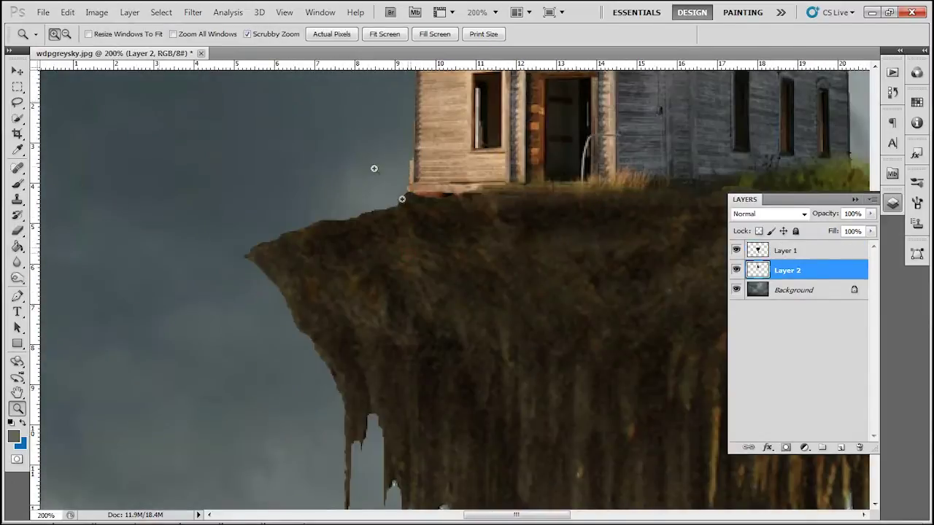
click(22, 227)
click(365, 177)
click(64, 37)
click(163, 109)
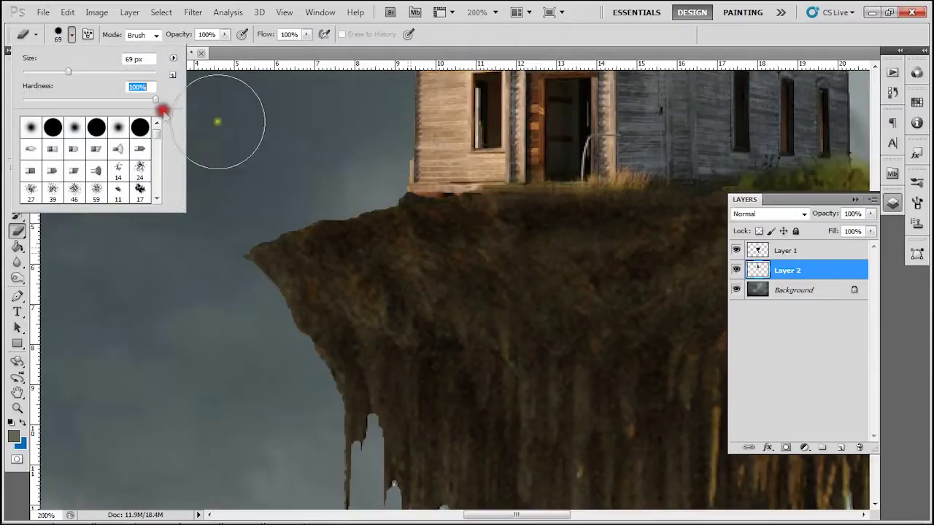
click(365, 161)
key(z)
key(ctrl+0)
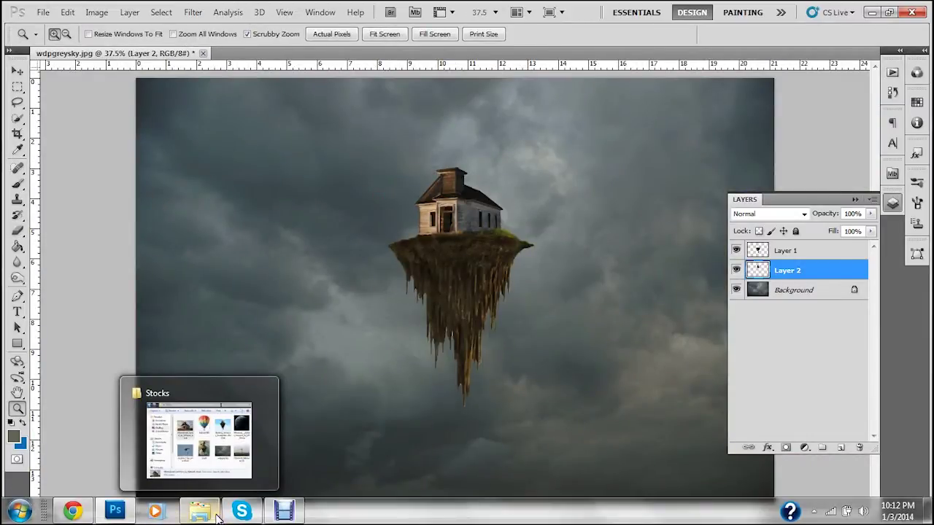
Step: Place the balloon360 stock image in the composite, scaled to about 14% and sitting above the house's tower
click(217, 516)
drag(641, 225, 343, 291)
drag(612, 79, 321, 424)
drag(325, 490, 452, 170)
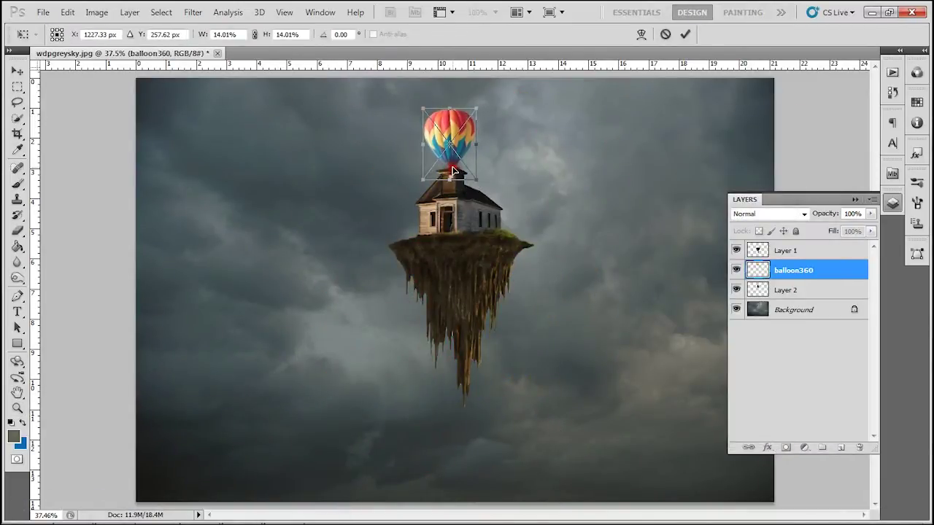
key(Return)
Step: Put the balloon360 layer beneath the house layer and nudge the balloon slightly down onto the tower
key(z)
drag(775, 270, 786, 293)
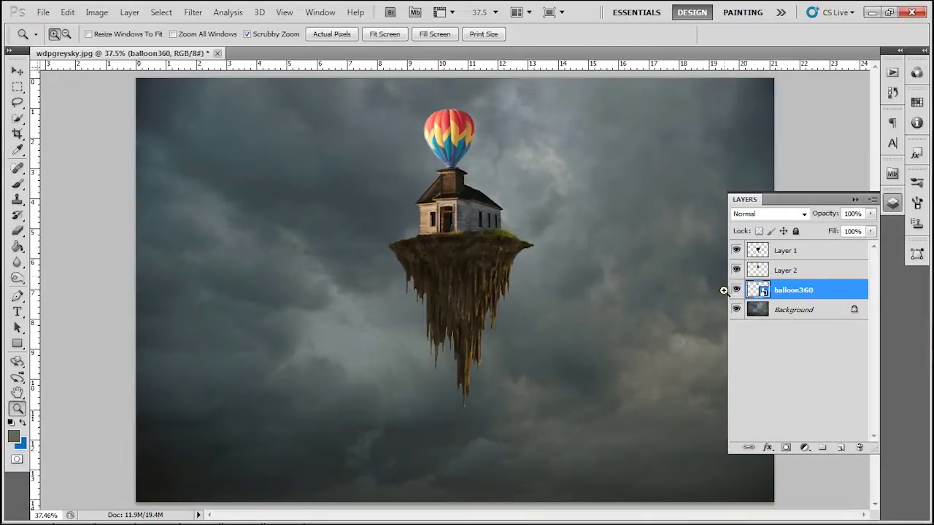
drag(456, 134, 454, 133)
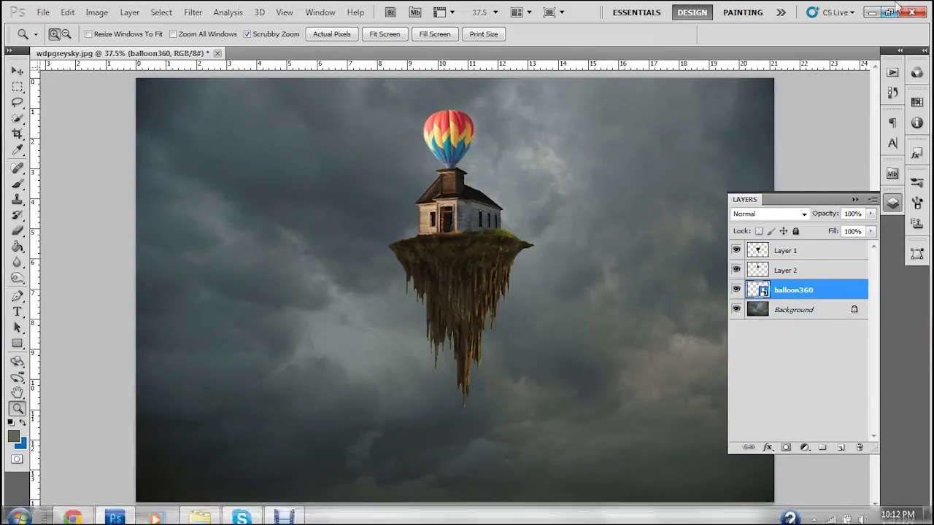
Step: Open the reference picture "small" and examine how the balloon joins the tower, then return to the composite
click(210, 513)
double_click(648, 349)
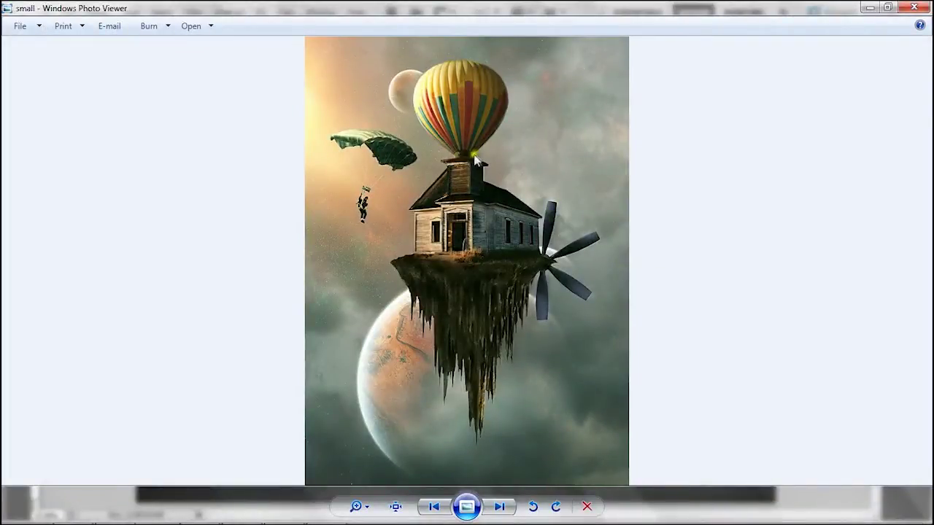
key(alt+F4)
click(861, 92)
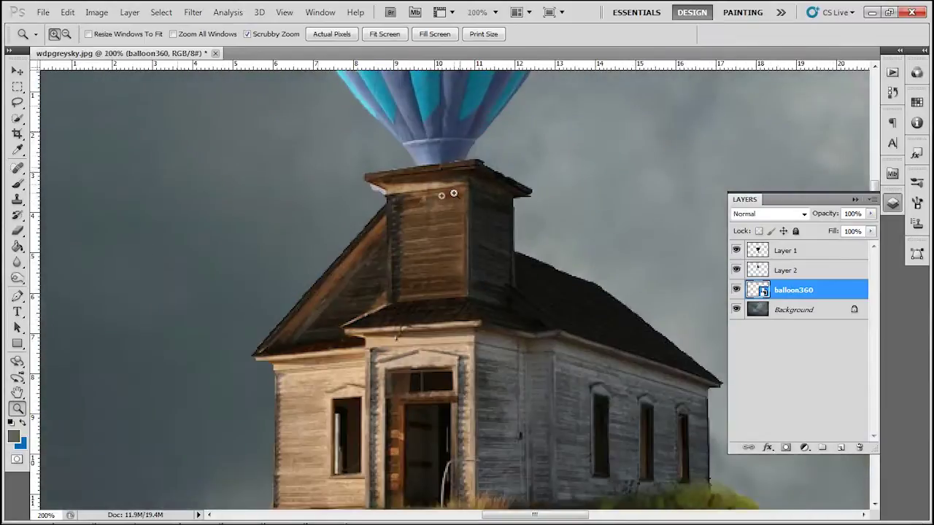
click(18, 117)
drag(407, 147, 465, 162)
scroll(493, 175, up, 1)
key(ctrl+d)
Step: Select the balloon's lower neck with an elliptical marquee and copy it to a new layer
click(17, 87)
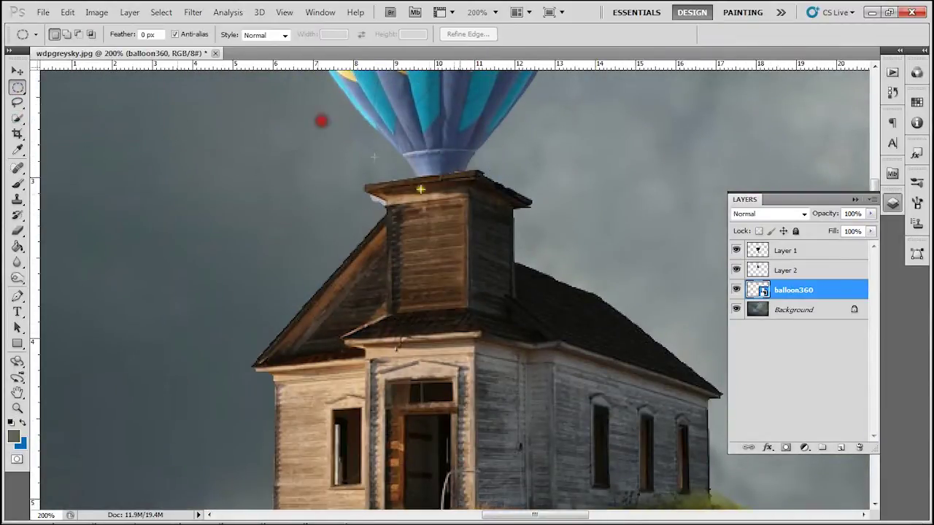
click(100, 12)
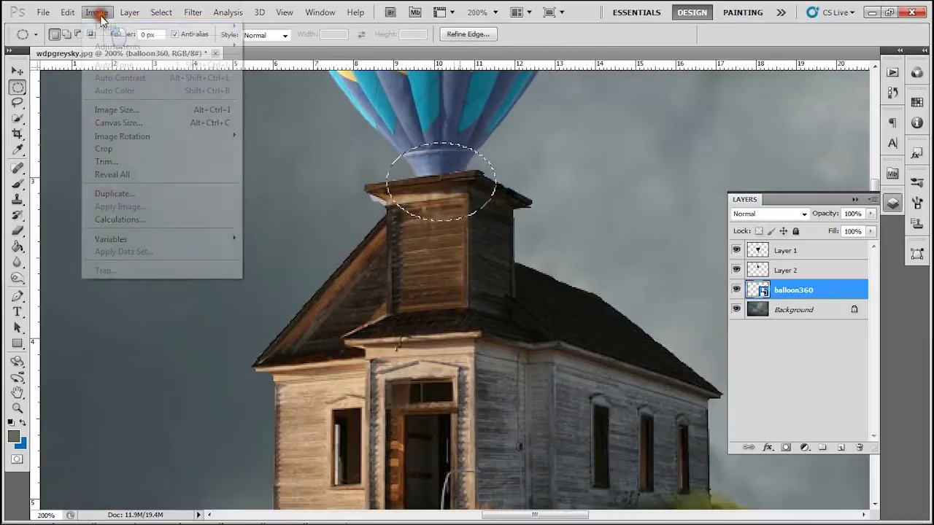
click(447, 170)
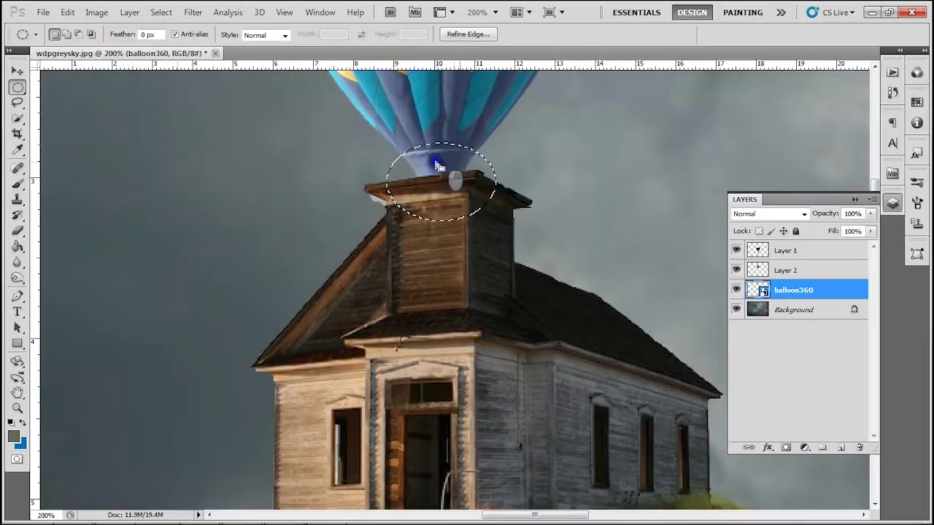
right_click(437, 167)
click(503, 269)
Step: Recolour the copied balloon neck brown with Hue/Saturation: hue -180, saturation +8, lightness -32
click(100, 13)
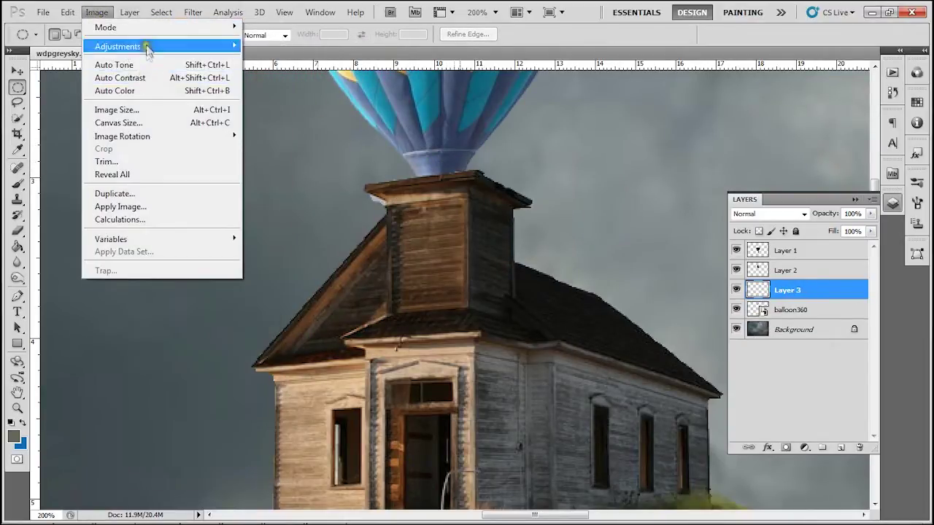
mouse_move(160, 46)
click(310, 118)
drag(314, 200, 672, 44)
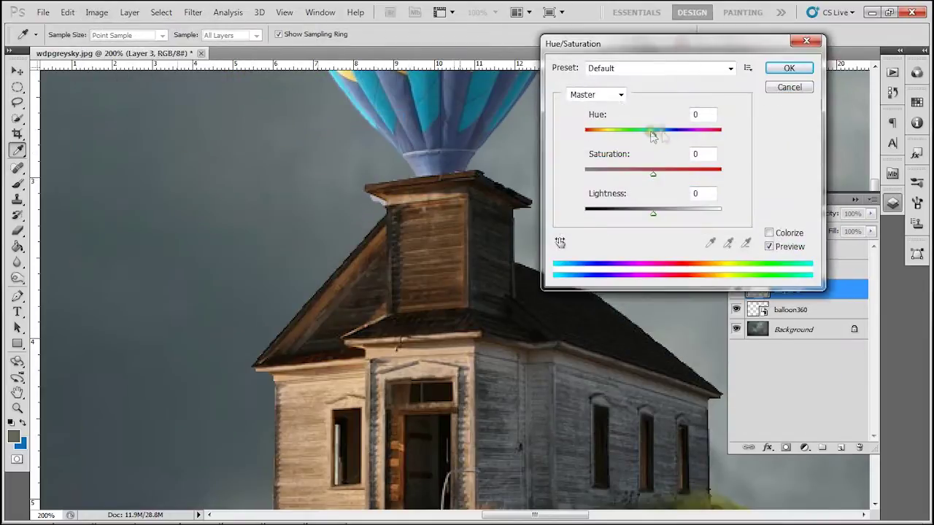
drag(652, 133, 587, 155)
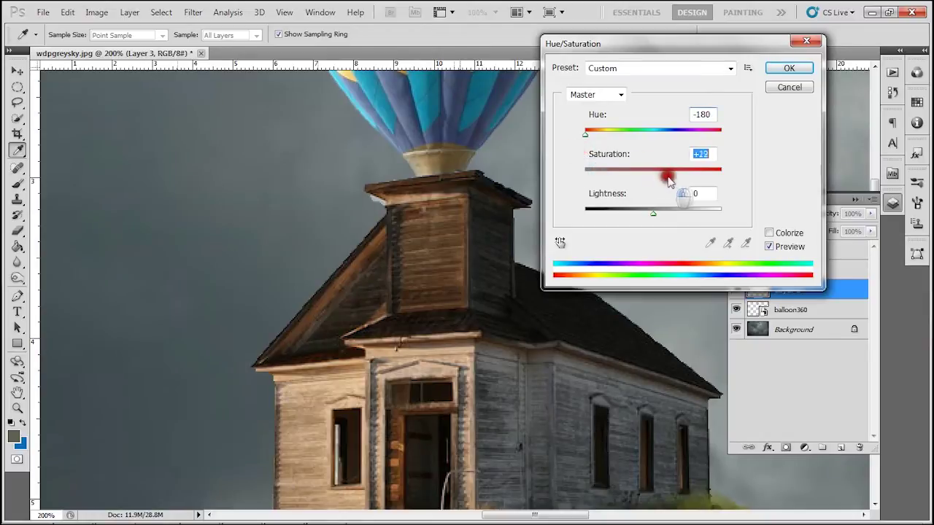
drag(669, 180, 632, 218)
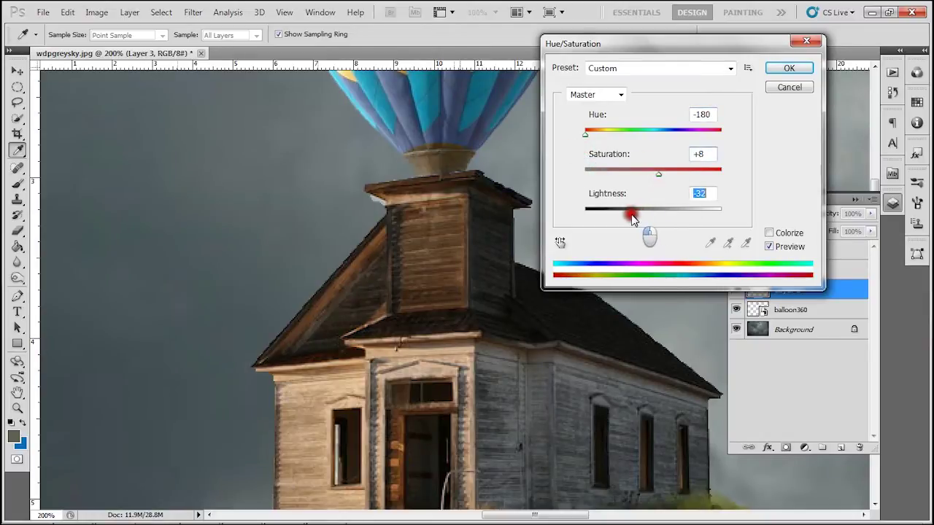
click(779, 68)
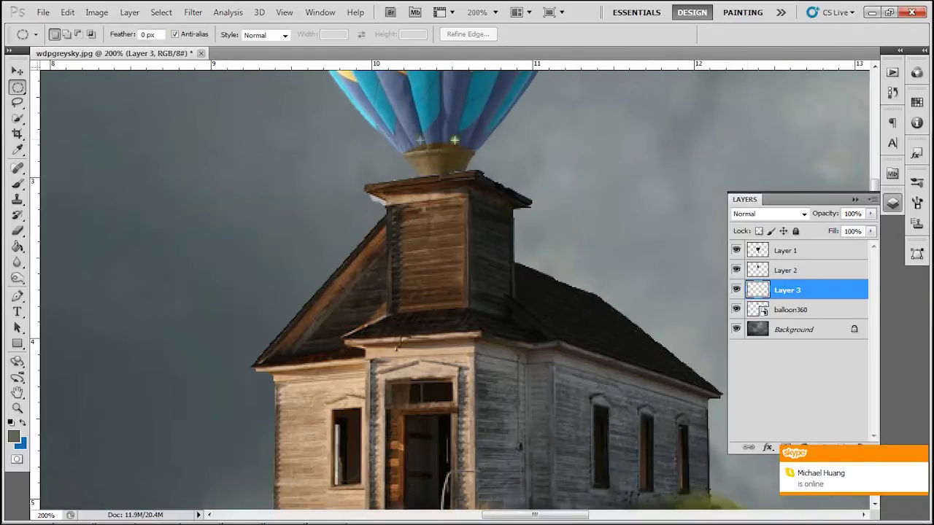
Step: Darken the brown balloon neck with Brightness/Contrast, using brightness -34 and contrast 66
key(b)
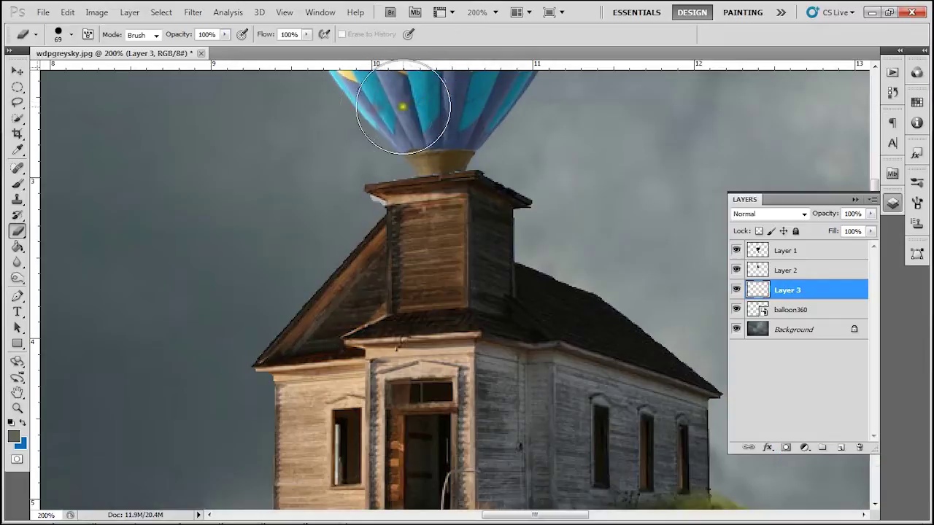
click(97, 12)
mouse_move(124, 46)
click(281, 42)
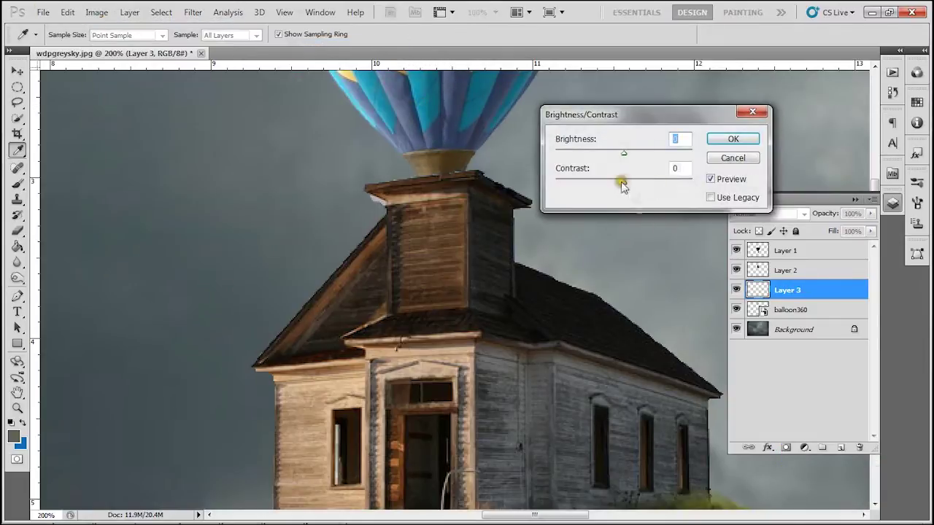
drag(622, 158, 609, 158)
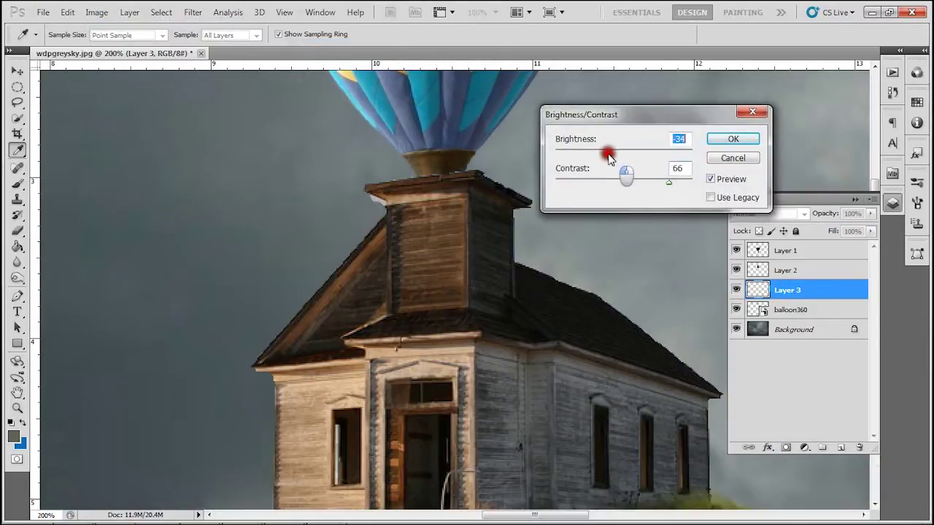
click(711, 139)
Step: Free-transform the neck piece on Layer 3 with a slight skew, about 1.5° rotation and about 104% height
click(787, 276)
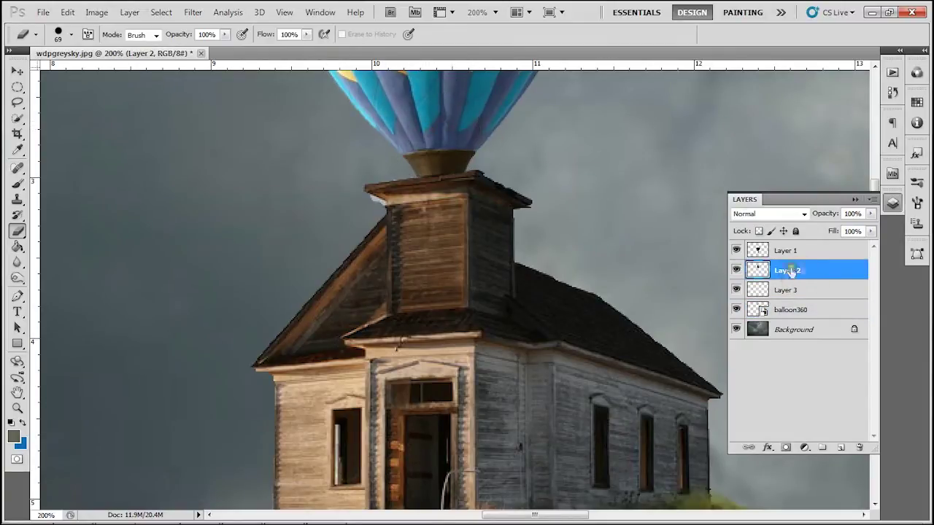
click(788, 289)
mouse_move(4, 514)
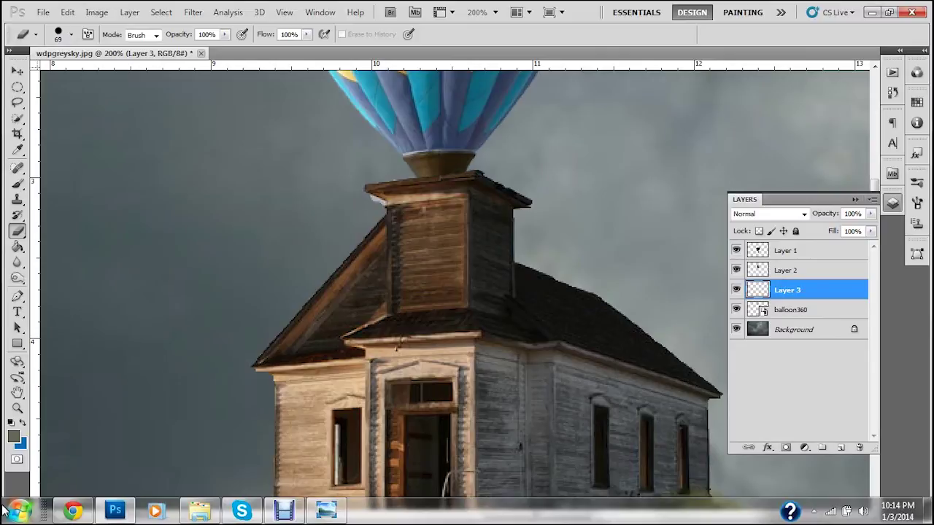
key(ctrl+t)
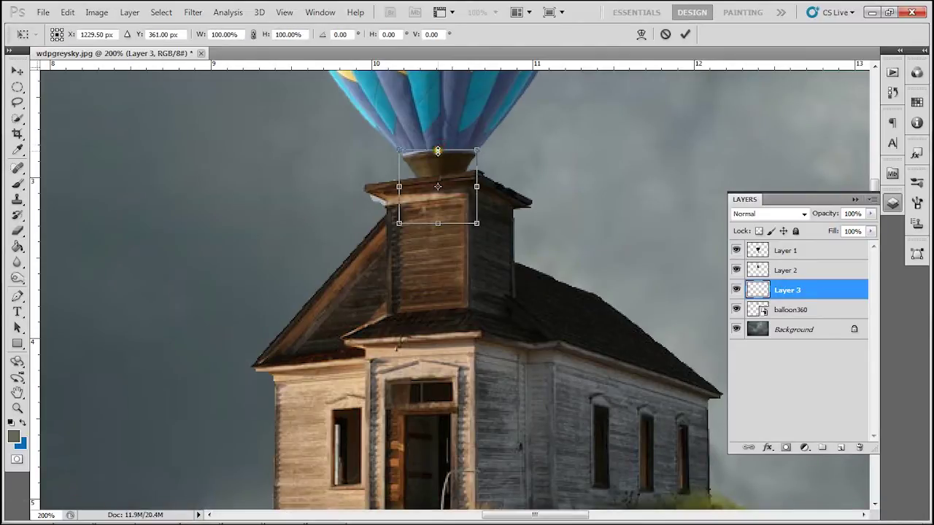
drag(475, 184, 477, 190)
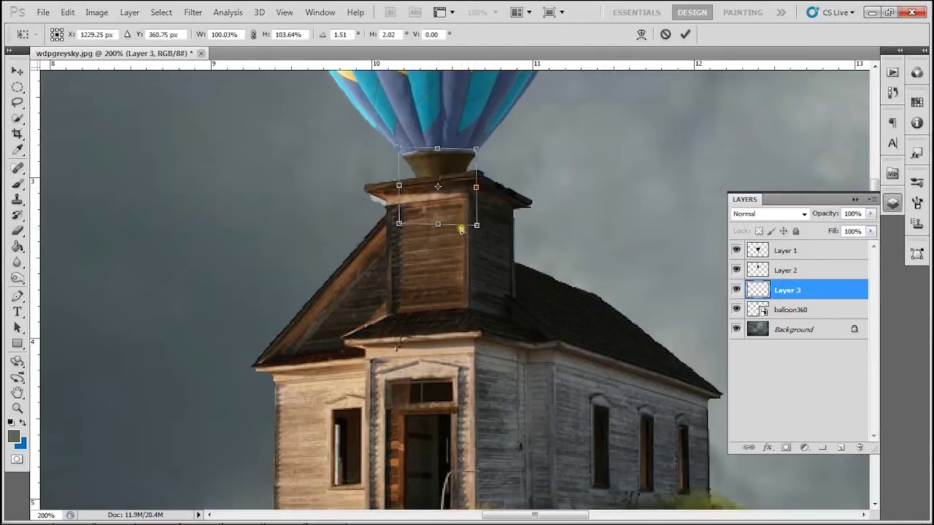
key(Return)
key(e)
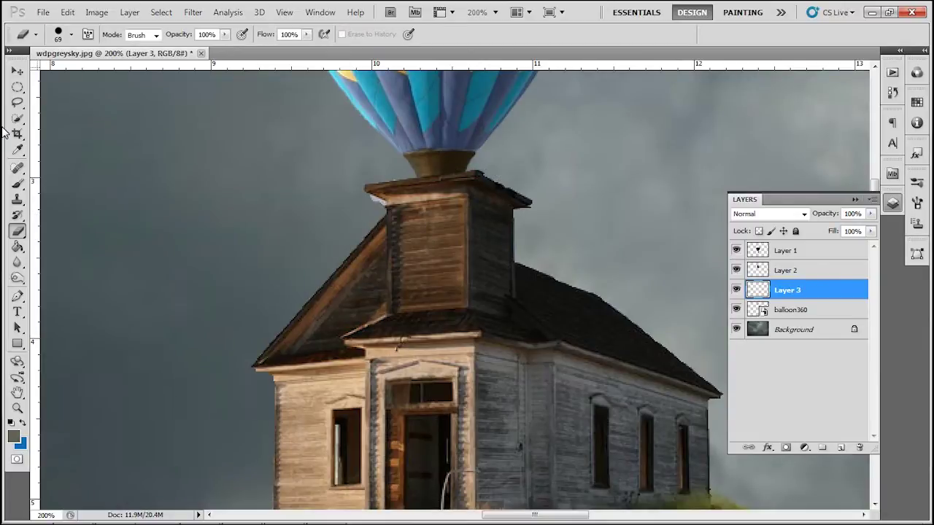
Step: Warp the neck piece so its upper edge bends up into the base of the balloon
key(ctrl+t)
right_click(429, 174)
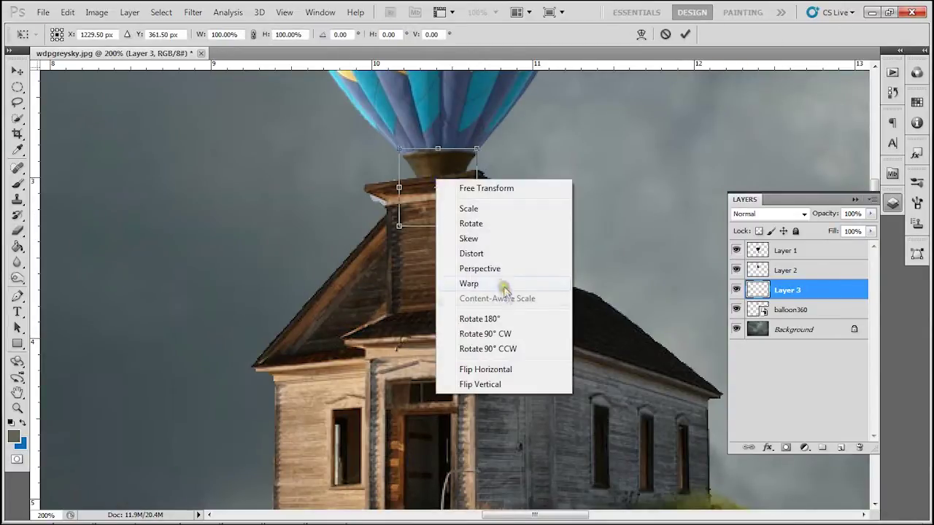
click(504, 284)
drag(466, 153, 449, 154)
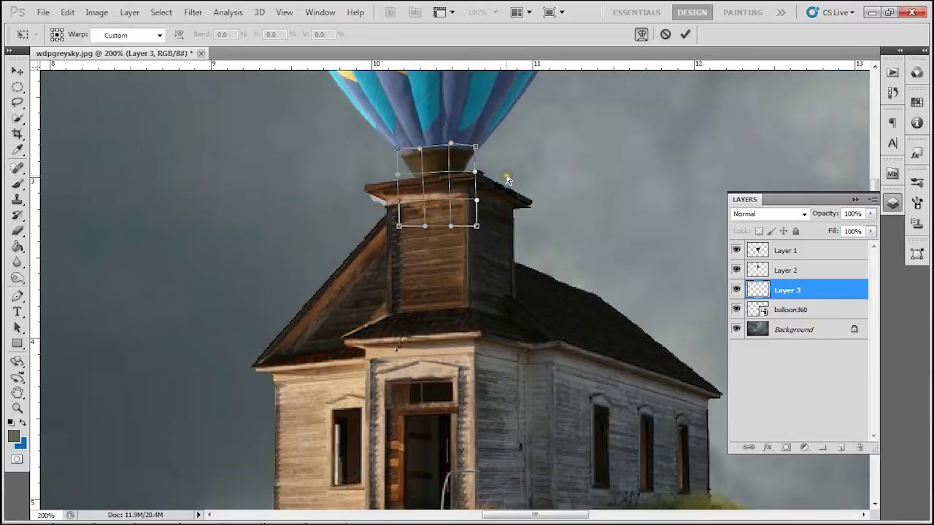
key(Return)
scroll(515, 200, up, 5)
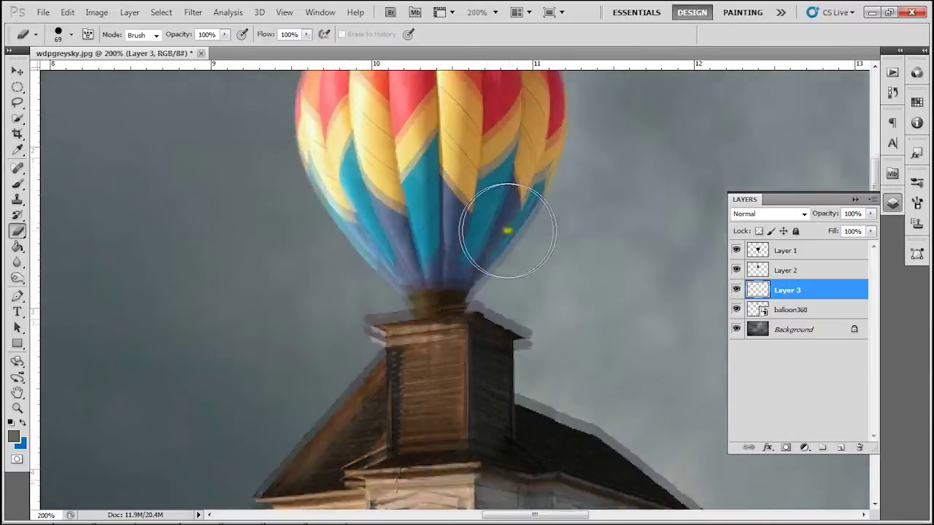
key(z)
drag(486, 219, 450, 224)
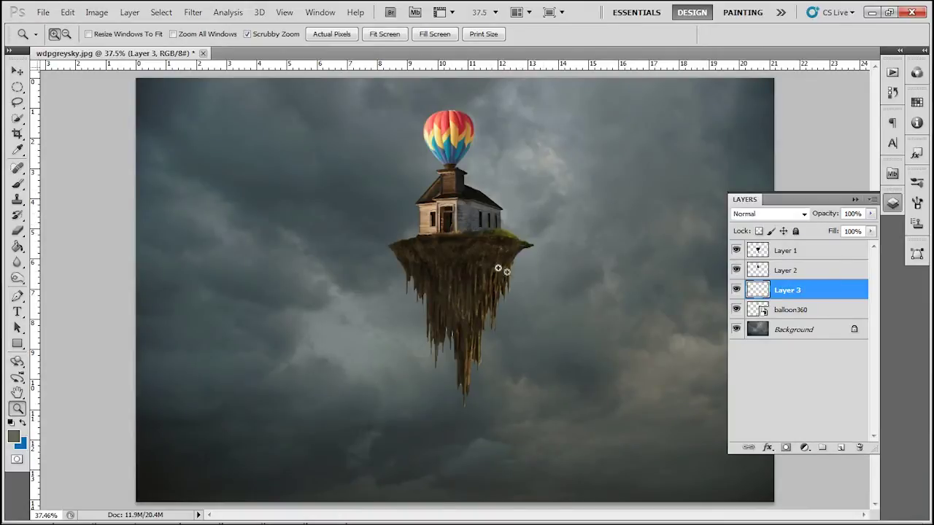
Step: Open the Windmill_Nebraska (1) stock image from the Stocks folder for a close view of the wheel
click(205, 511)
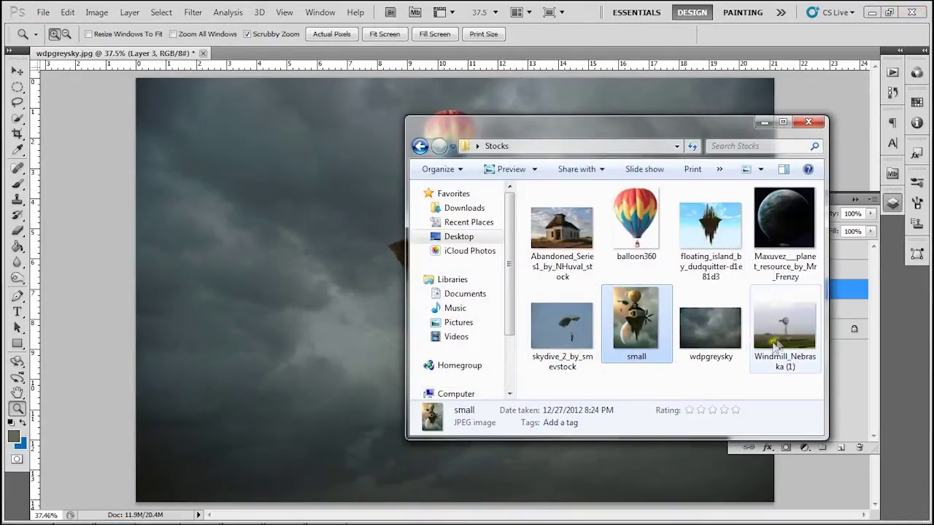
drag(776, 343, 573, 57)
click(487, 222)
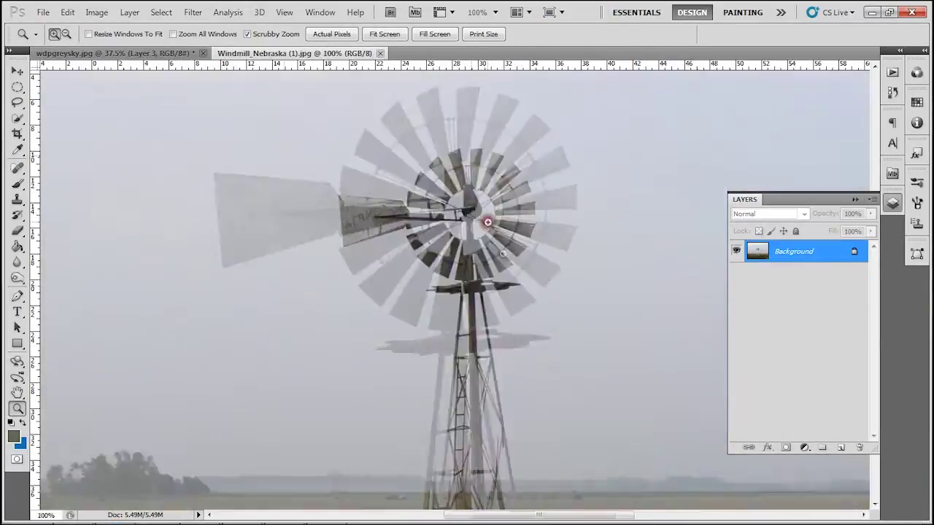
Step: Select the windmill's bladed wheel with Quick Selection and subtract the tail vane and tower from the selection
click(17, 117)
mouse_move(386, 175)
mouse_down()
mouse_move(471, 192)
mouse_move(523, 274)
mouse_move(448, 305)
mouse_move(377, 273)
mouse_move(355, 214)
mouse_move(460, 112)
mouse_move(521, 129)
mouse_move(564, 158)
mouse_move(537, 279)
mouse_move(544, 237)
mouse_move(584, 233)
mouse_up()
click(90, 35)
mouse_move(500, 342)
mouse_down()
mouse_move(477, 339)
mouse_move(503, 332)
mouse_move(391, 323)
mouse_up()
Step: Place the selected windmill wheel into the wdpgreysky composite beside the island's edge and close the windmill image
drag(341, 54, 353, 111)
click(18, 71)
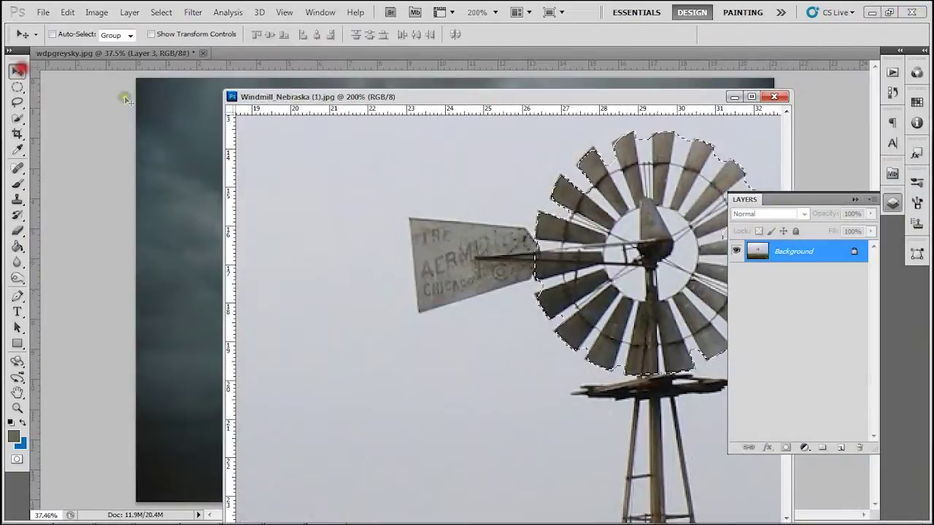
drag(565, 275, 525, 259)
click(775, 98)
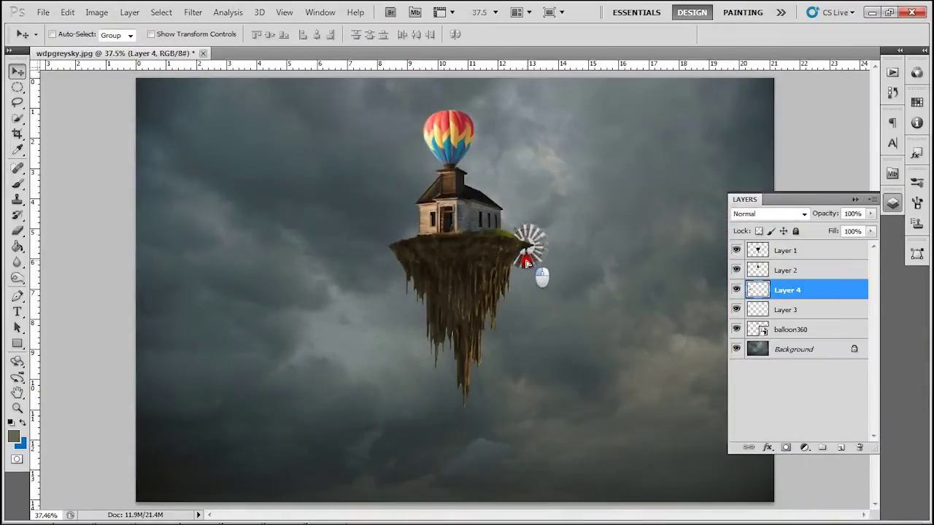
Step: Scale the windmill wheel to about 208% and nudge it up and right behind the island's edge
key(ctrl+t)
drag(552, 223, 612, 179)
drag(571, 207, 542, 238)
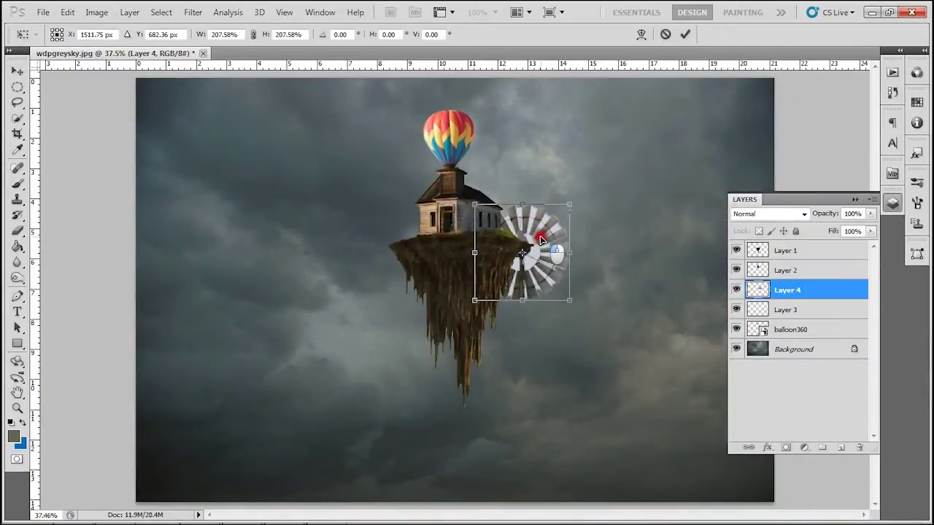
key(Return)
key(shift+Up)
key(shift+Up)
key(shift+Up)
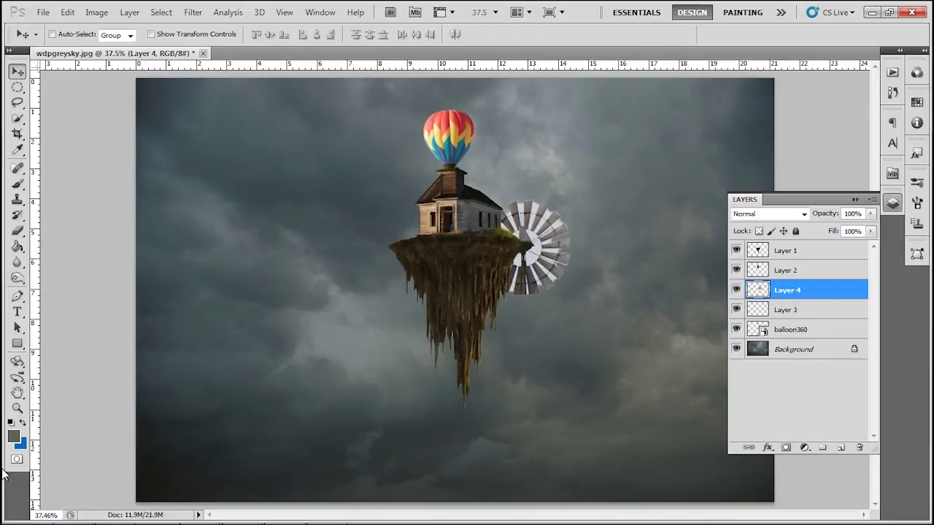
key(shift+Right)
key(shift+Right)
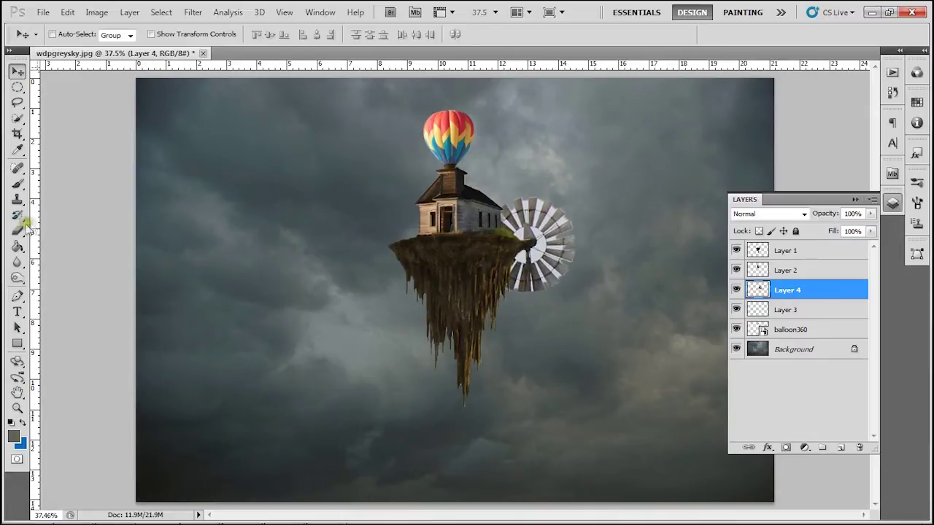
Step: Set the blend mode of the windmill wheel on Layer 4 to Multiply
drag(21, 229, 119, 250)
click(119, 250)
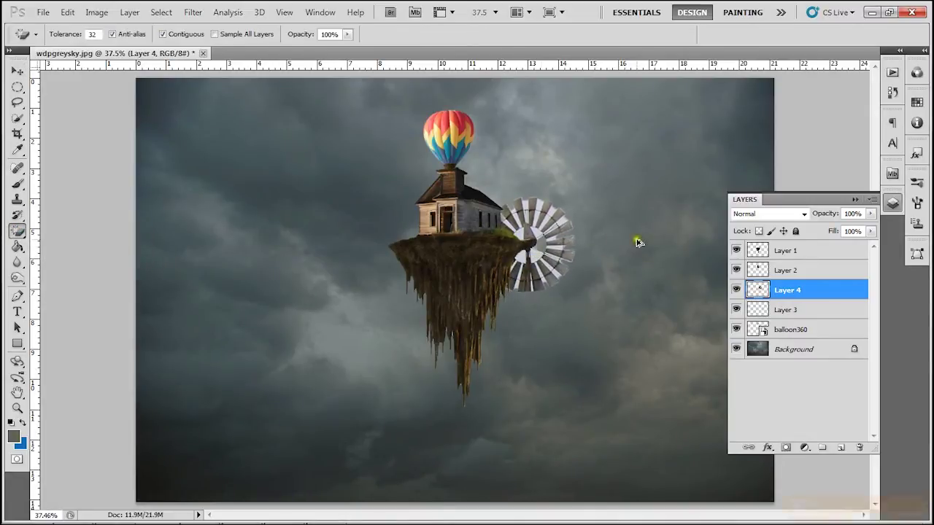
click(769, 213)
click(751, 45)
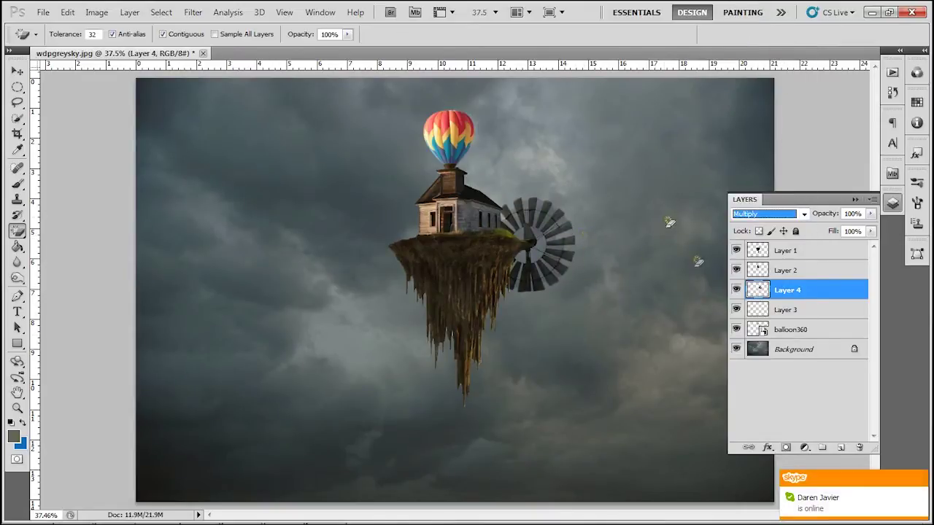
Step: Compare other blend modes, including Pin Light and Lighten, on the windmill layer and return to Multiply
click(806, 216)
click(831, 201)
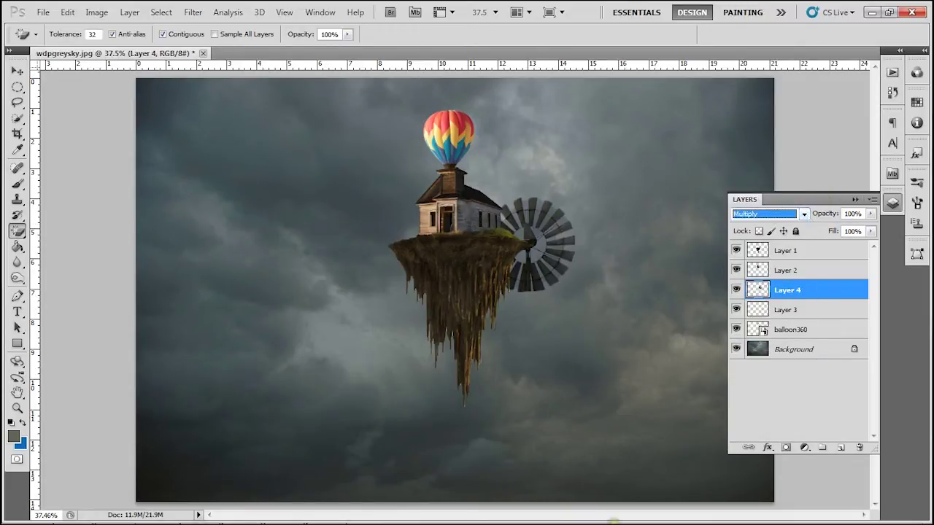
scroll(5, 436, down, 10)
key(Up)
key(Up)
key(Up)
key(Up)
key(Up)
key(Up)
key(Up)
key(Up)
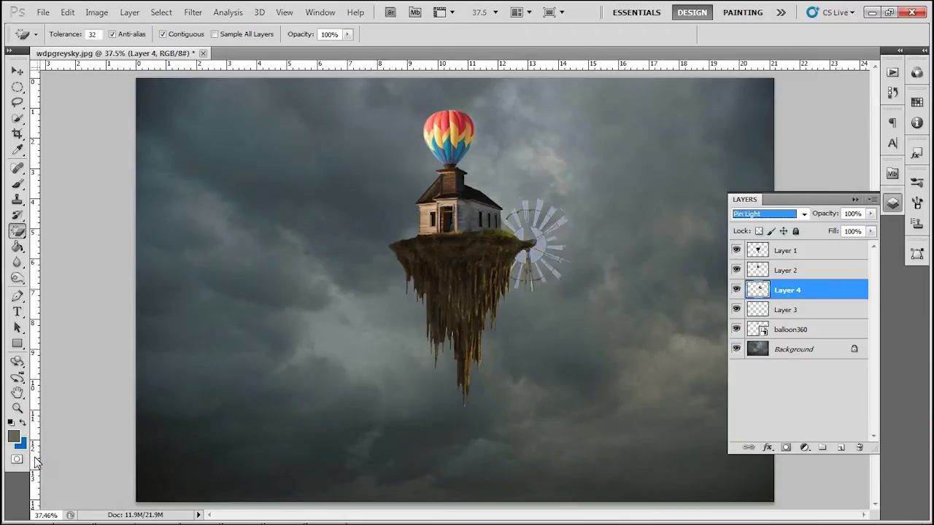
key(Up)
key(Up)
key(Up)
key(Up)
key(Up)
key(Up)
key(Up)
key(Up)
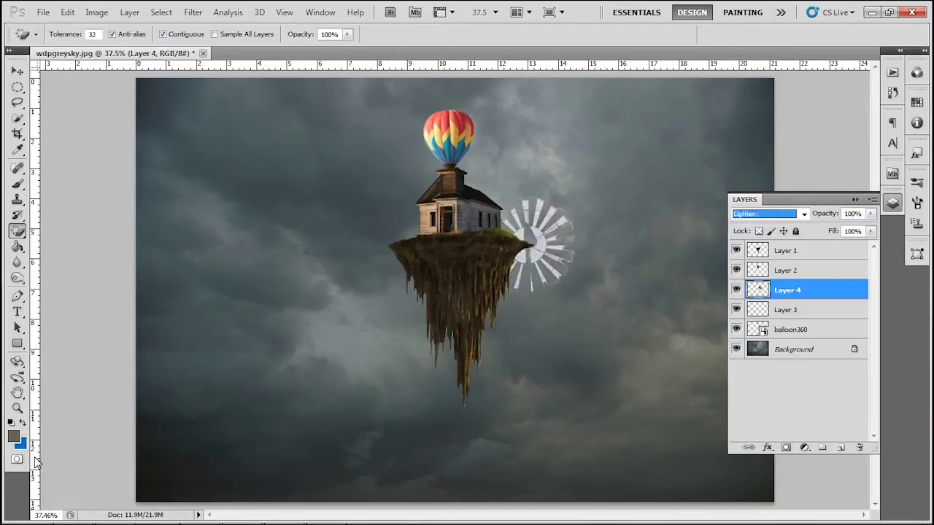
click(807, 281)
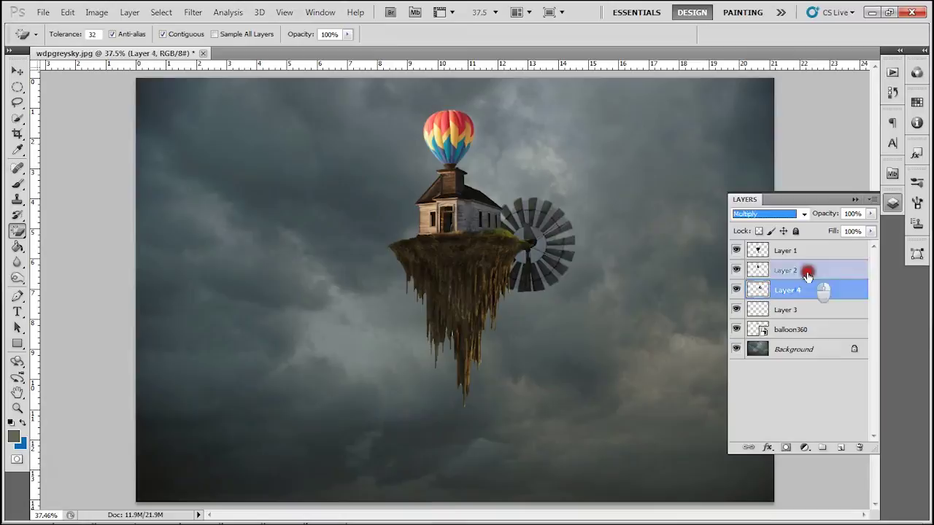
Step: Reposition the windmill wheel slightly against the island's edge and adjust its size with Free Transform
click(16, 70)
drag(531, 237, 541, 247)
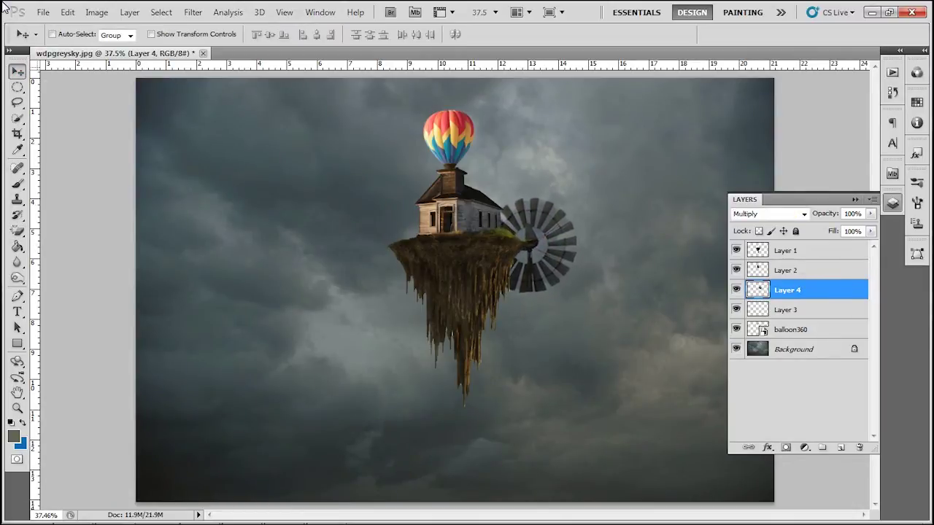
key(ctrl+t)
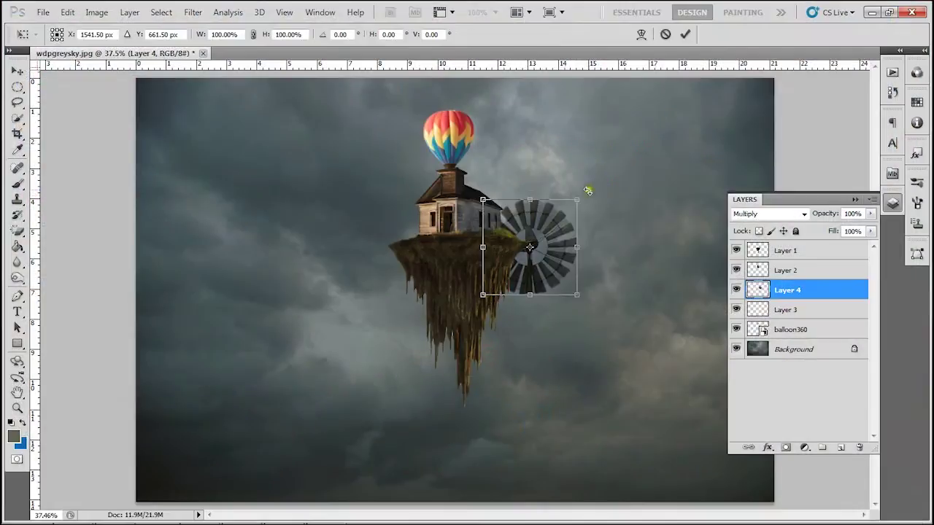
drag(577, 201, 596, 189)
double_click(558, 231)
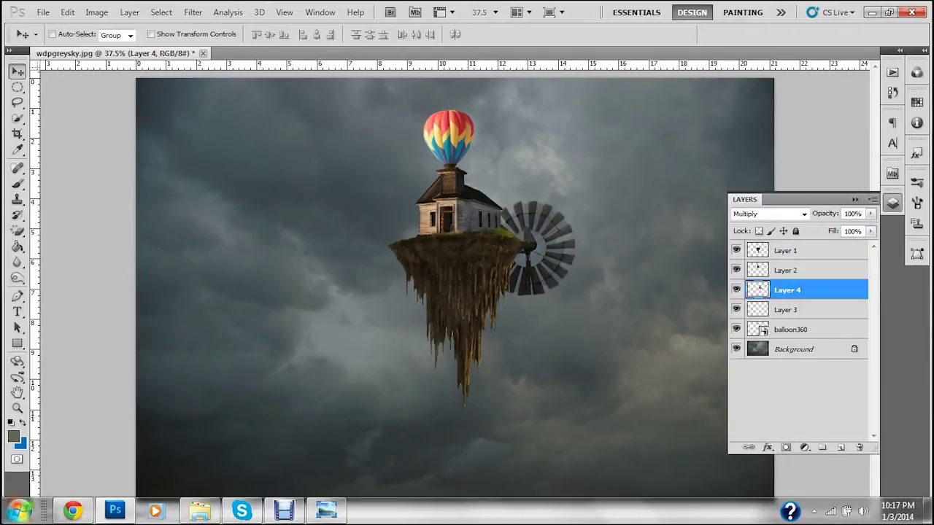
Step: Distort the windmill wheel with Free Transform to about 88% width and 110% height, with its outer side taller
key(ctrl+t)
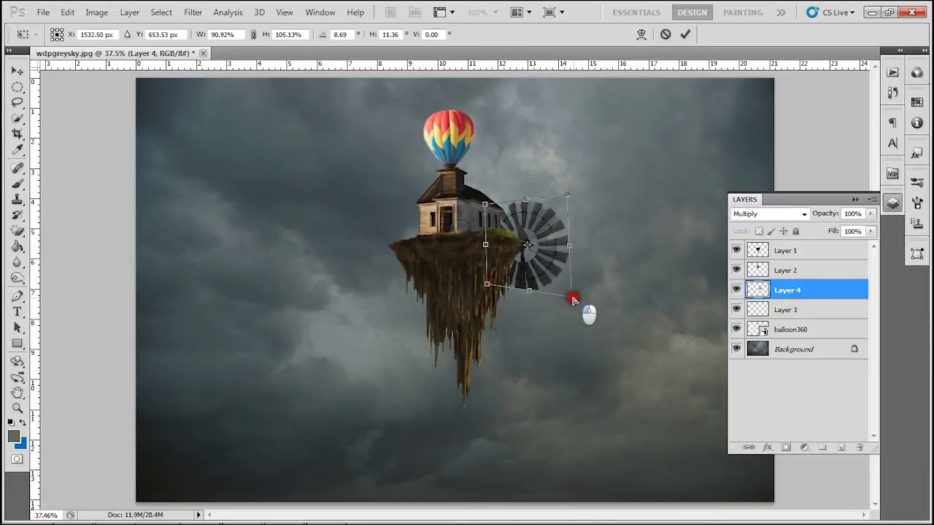
drag(576, 304, 570, 303)
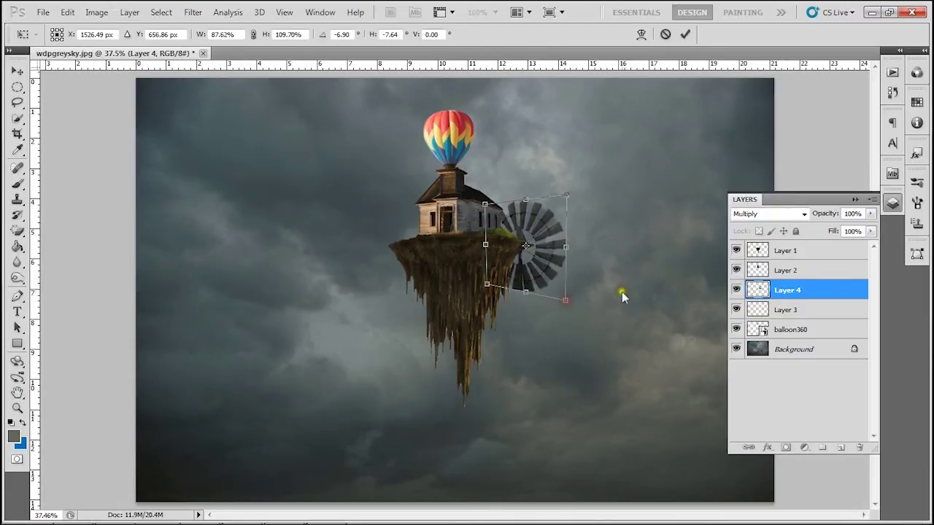
key(Return)
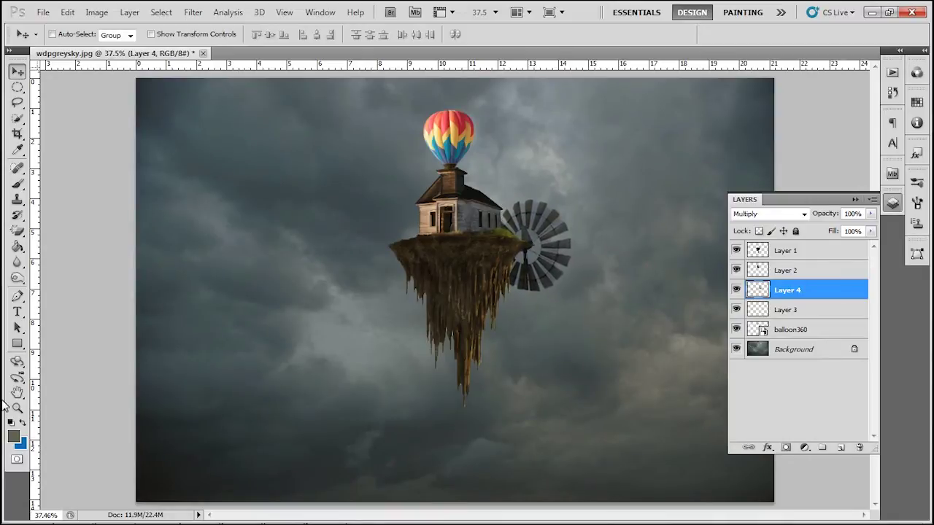
Step: Erase on Layer 1 next to the windmill hub with the Eraser at brush size 69
click(783, 251)
click(20, 231)
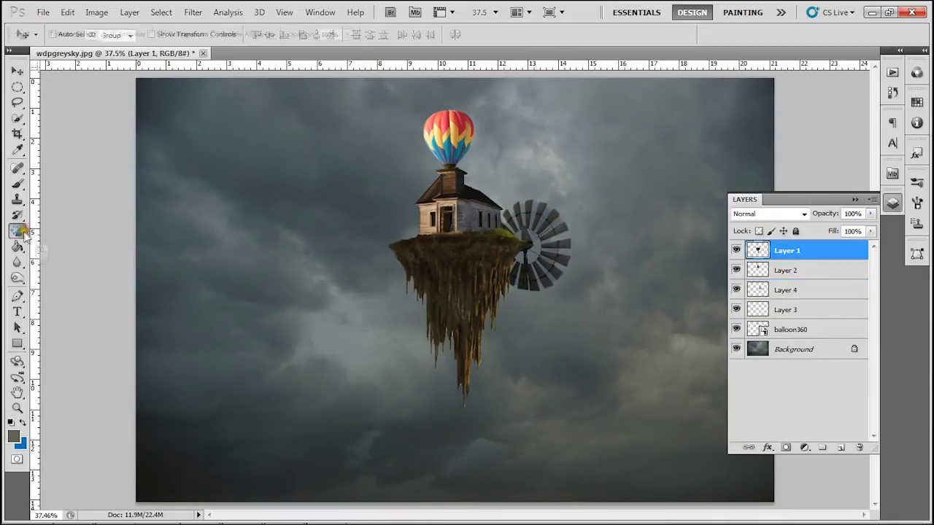
click(72, 35)
drag(46, 99, 10, 100)
click(544, 245)
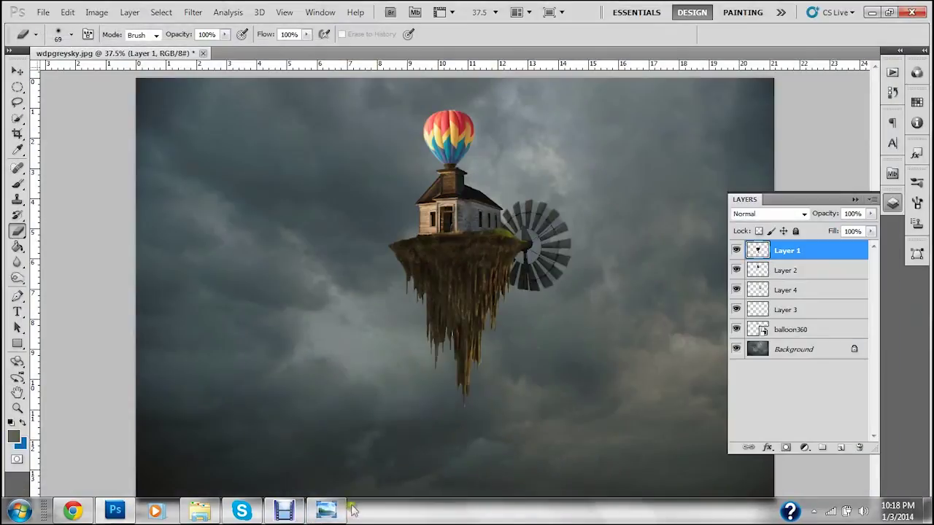
Step: Open the skydive_2_by_smevstock image from the Stocks folder as its own document
click(350, 481)
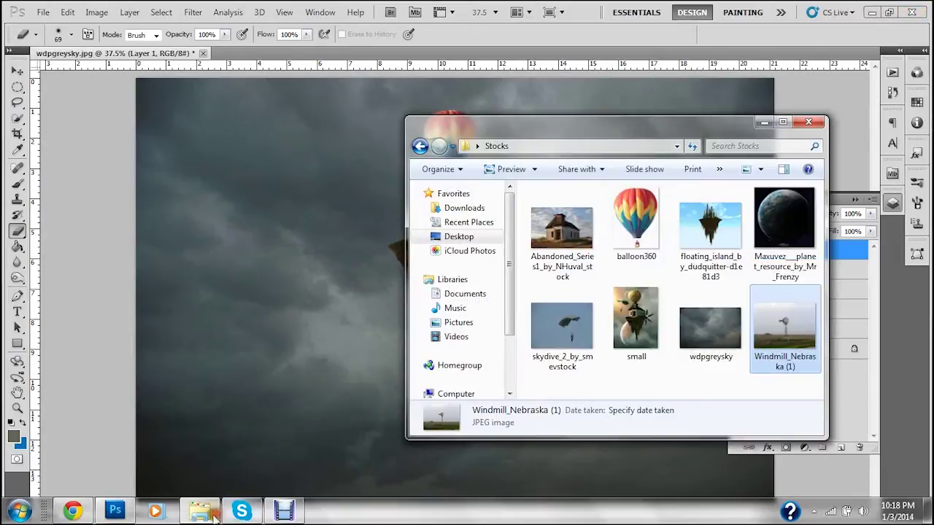
click(577, 334)
mouse_move(577, 333)
mouse_down()
mouse_move(659, 76)
mouse_move(617, 46)
mouse_up()
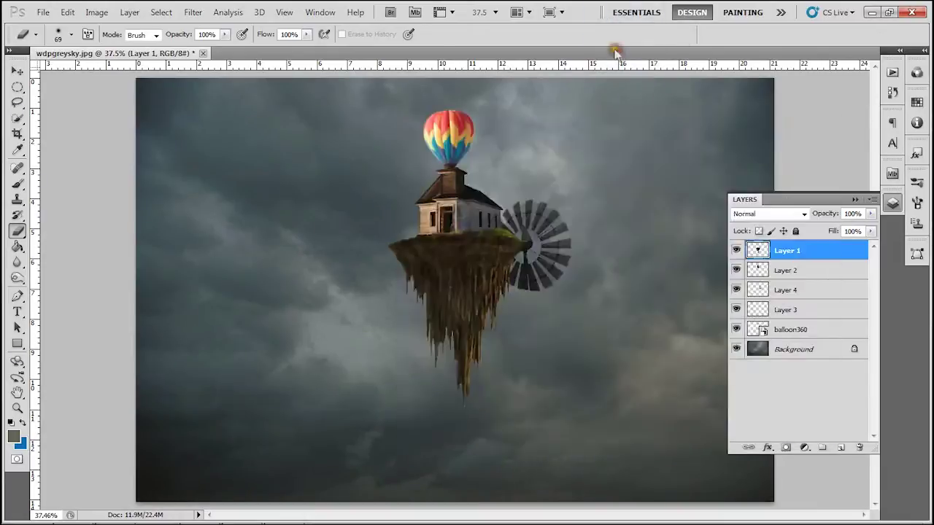
click(17, 118)
click(80, 35)
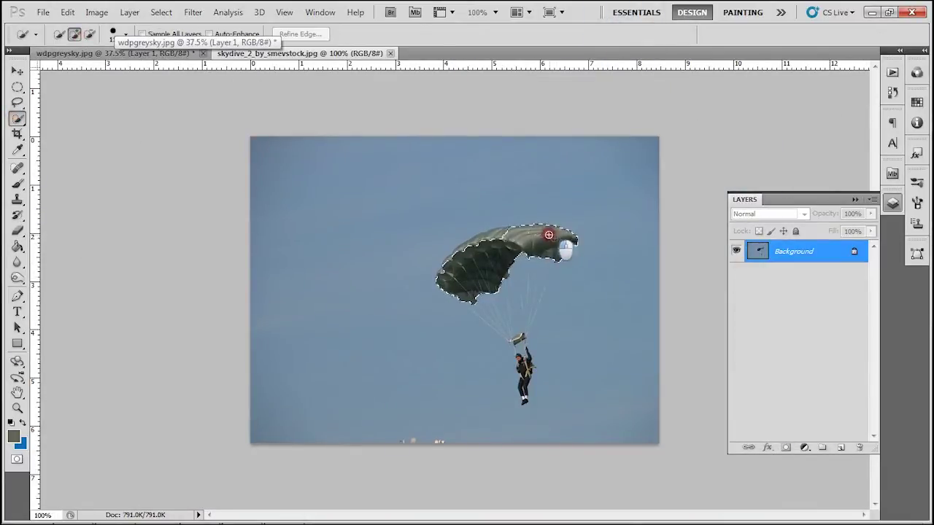
drag(447, 261, 477, 302)
drag(528, 387, 524, 398)
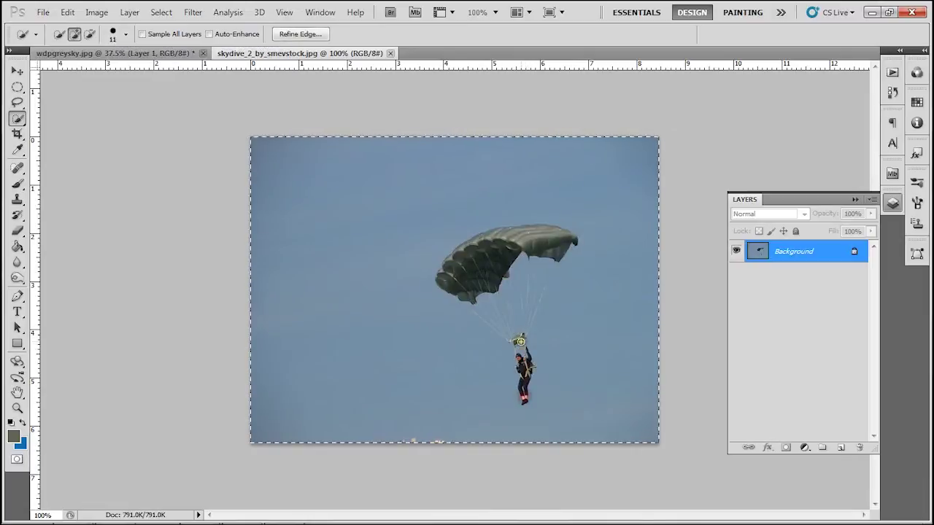
key(ctrl+d)
Step: Select the parachute canopy, its lines and the skydiver with Quick Selection
mouse_move(552, 257)
mouse_down()
mouse_move(518, 240)
mouse_move(460, 252)
mouse_move(445, 278)
mouse_up()
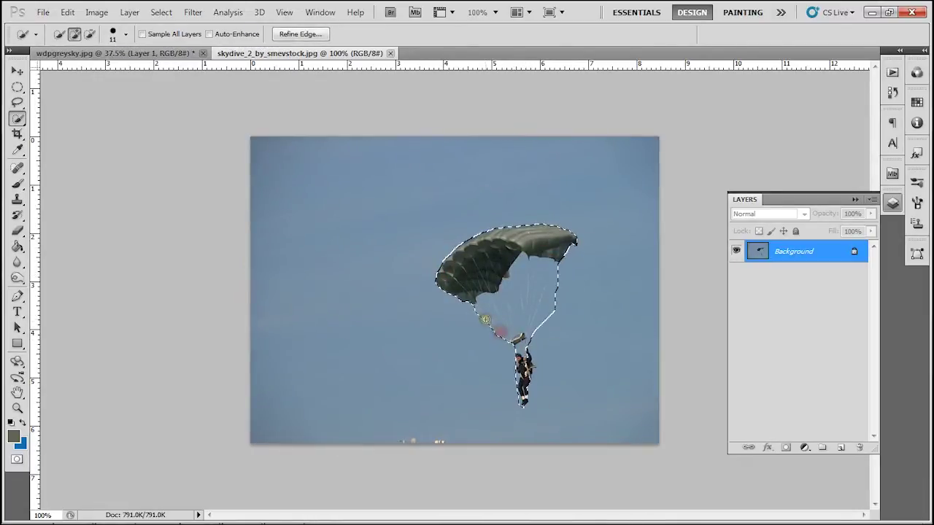
click(472, 306)
key(ctrl+z)
Step: Refine the selection around the canopy's lower tip, lines and skydiver with brush size 6, subtracting excess sky
key(z)
click(520, 380)
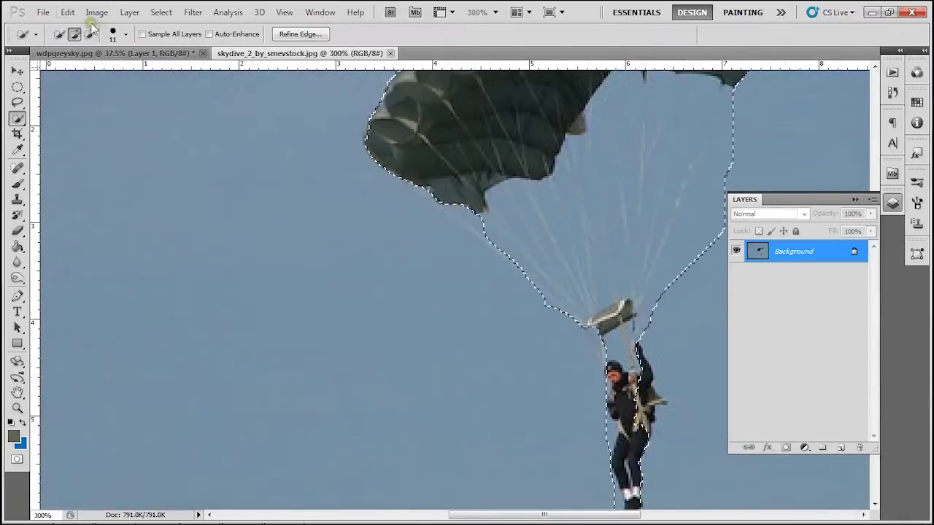
click(125, 33)
double_click(156, 57)
text(6)
key(Return)
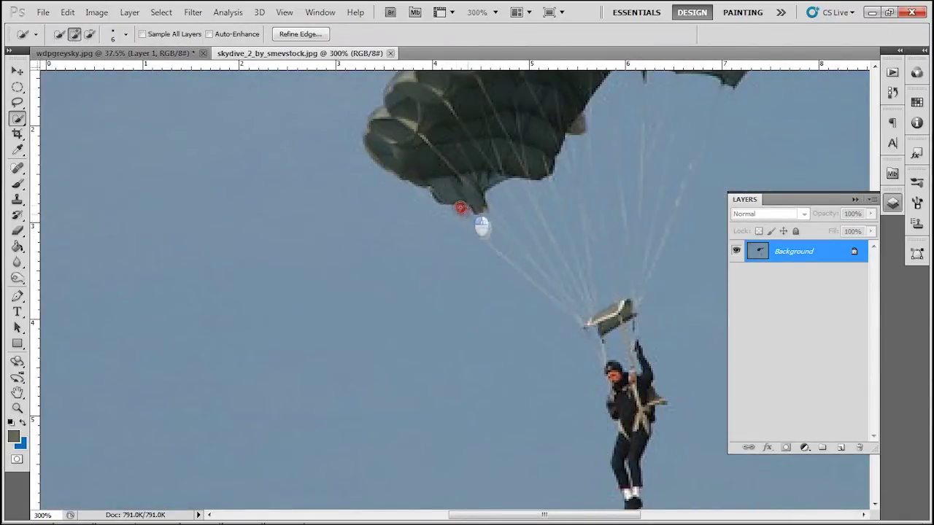
drag(461, 208, 473, 211)
click(468, 217)
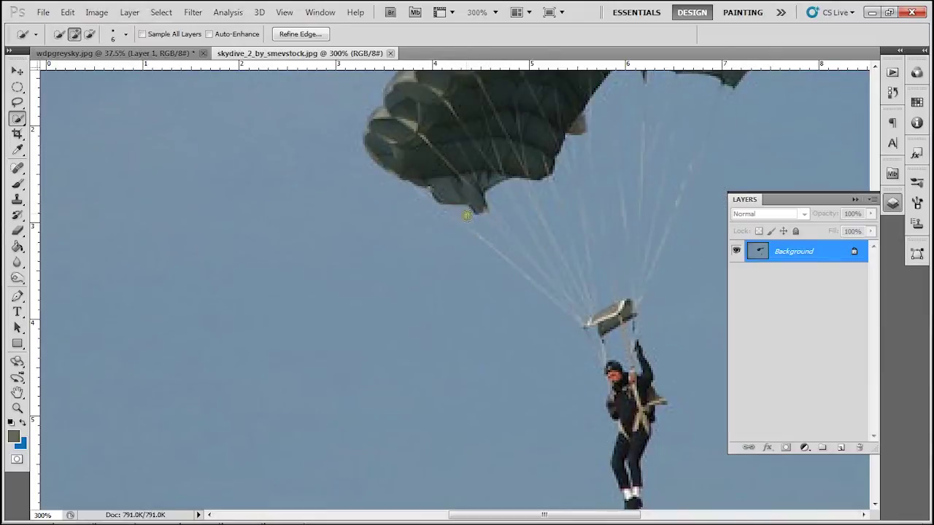
click(88, 34)
mouse_move(342, 375)
mouse_down()
mouse_move(663, 486)
mouse_move(696, 363)
mouse_move(684, 289)
mouse_up()
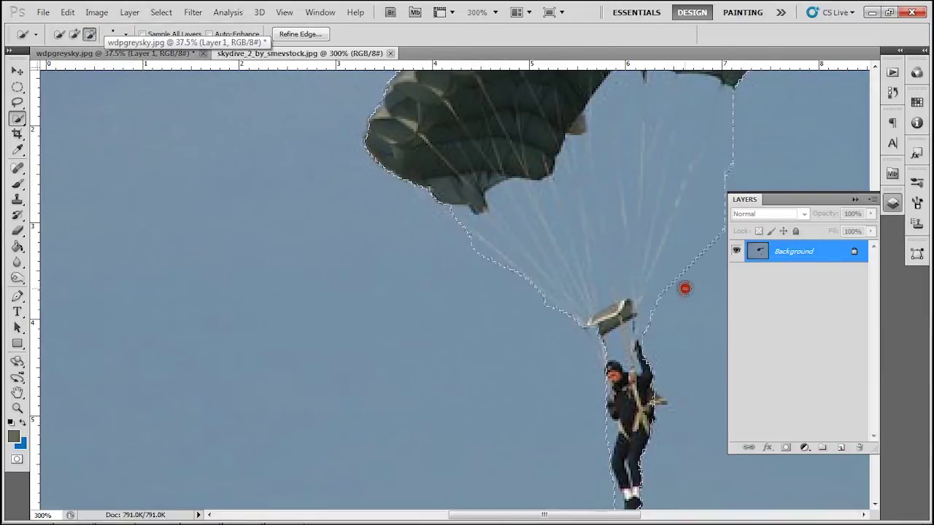
Step: Place the selected skydiver into the wdpgreysky composite in the sky left of the island and close the skydive image
scroll(658, 278, up, 4)
key(z)
click(384, 34)
drag(355, 54, 370, 113)
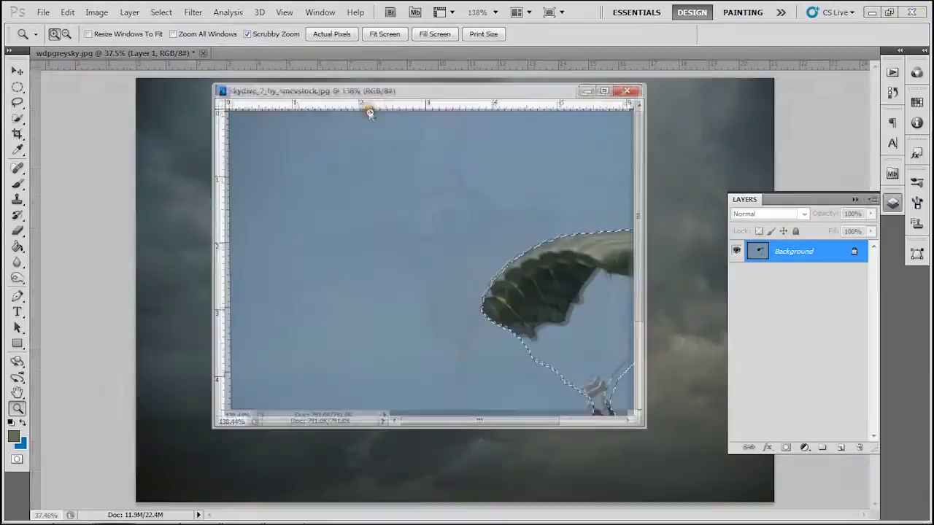
key(v)
drag(556, 346, 289, 182)
click(627, 91)
Step: Flip the skydiver on Layer 5 horizontally with Free Transform
key(ctrl+t)
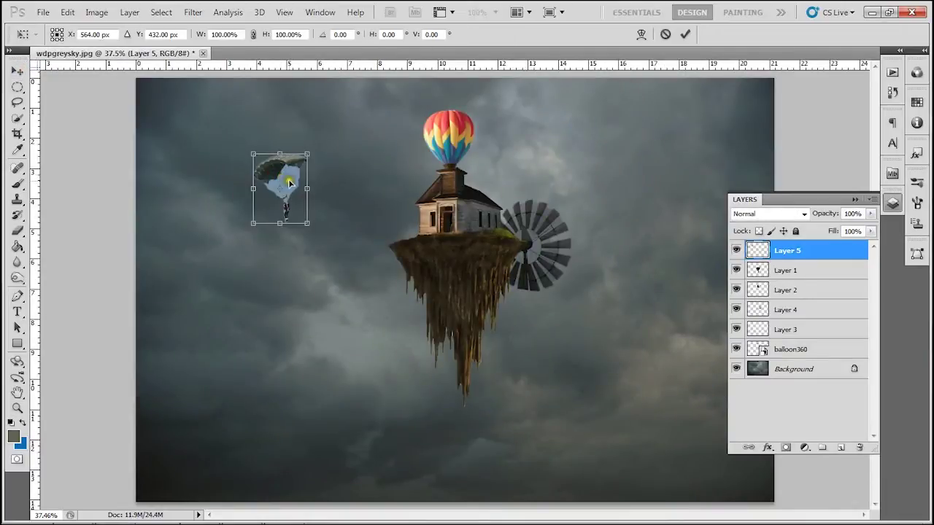
right_click(289, 184)
click(361, 375)
key(Return)
Step: Select the blue sky between the parachute lines with Color Range, delete it and deselect
click(161, 12)
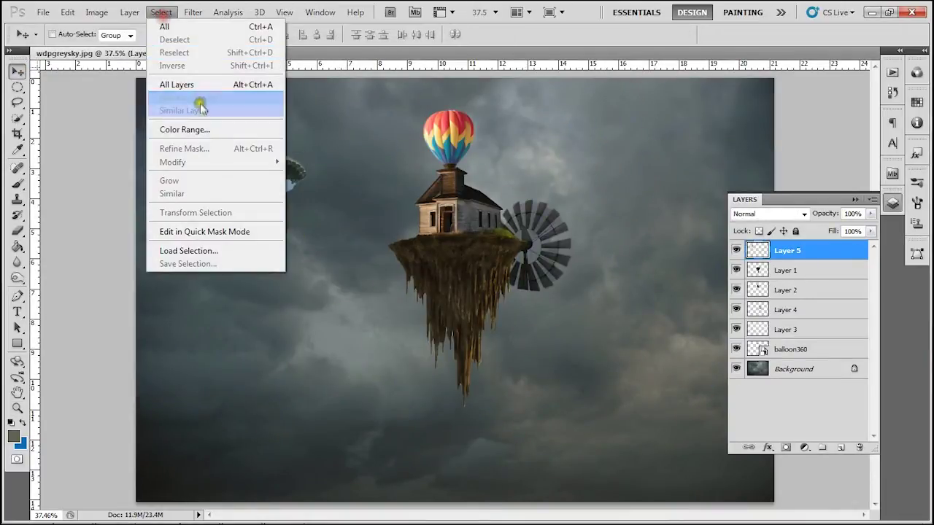
click(184, 129)
click(276, 178)
click(564, 119)
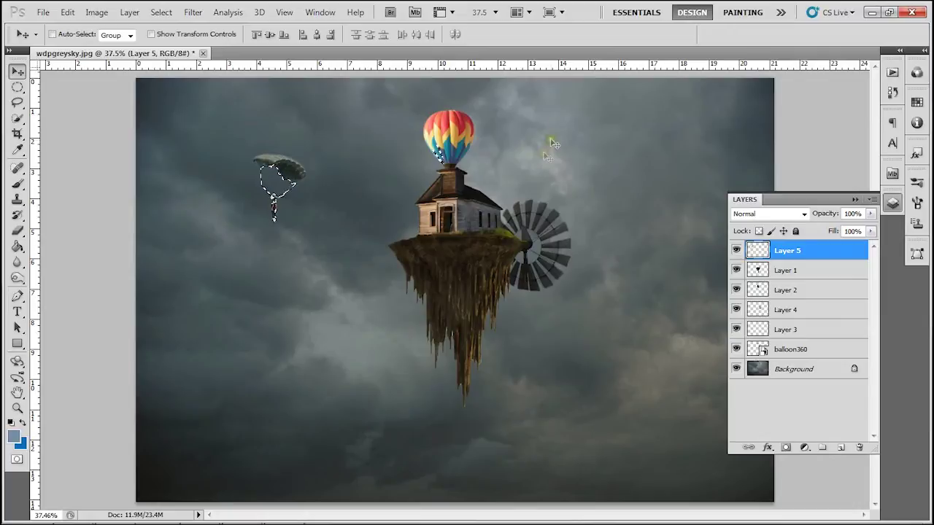
click(18, 88)
click(286, 228)
Step: Try to select the leftover fringe around the skydiver with Color Range, and drop the selection
key(z)
click(286, 208)
click(286, 209)
click(286, 208)
click(286, 208)
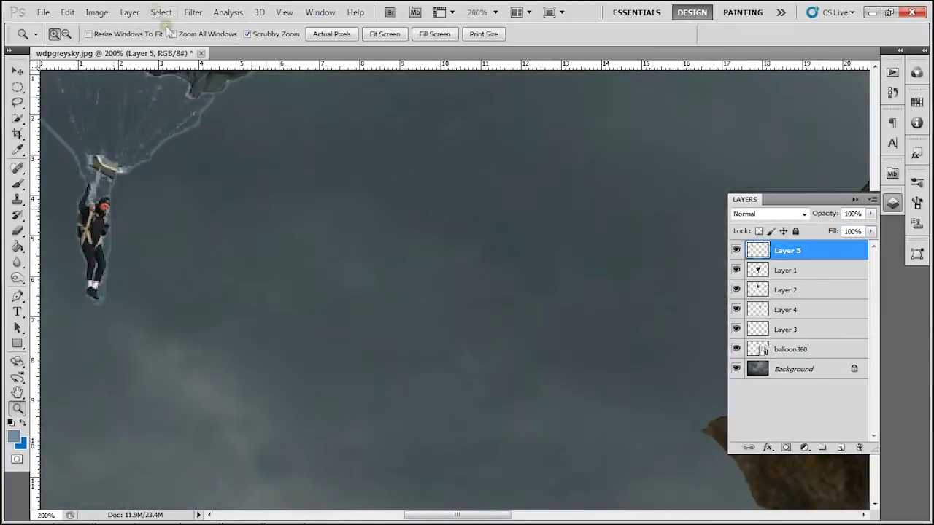
click(161, 12)
click(184, 129)
click(86, 157)
click(572, 119)
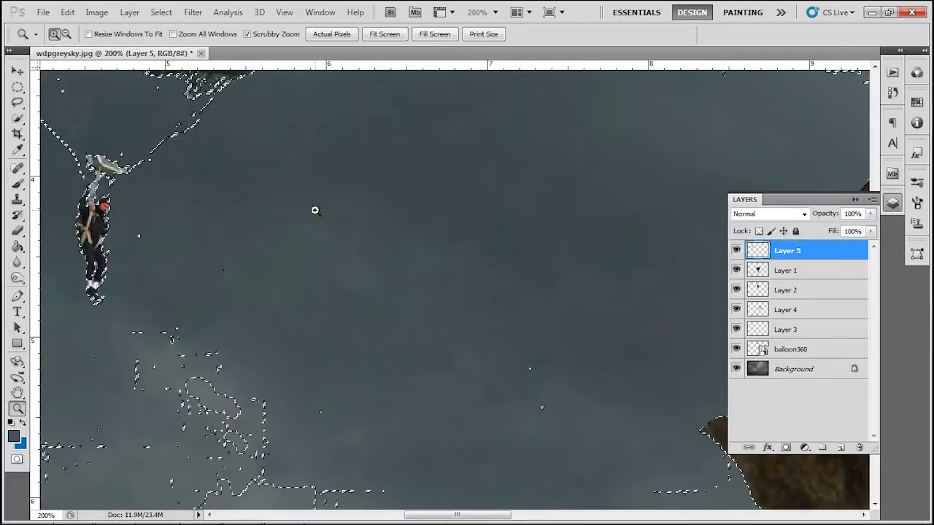
click(18, 88)
click(66, 113)
Step: Erase the leftover fringe around the skydiver and between the parachute lines on Layer 5 with the Magic Eraser
click(19, 230)
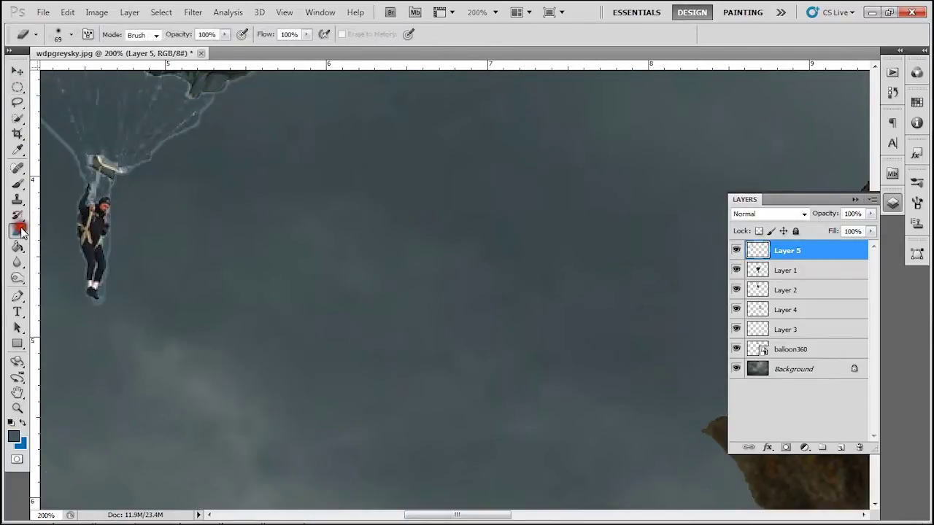
click(72, 264)
click(86, 155)
key(z)
right_click(180, 257)
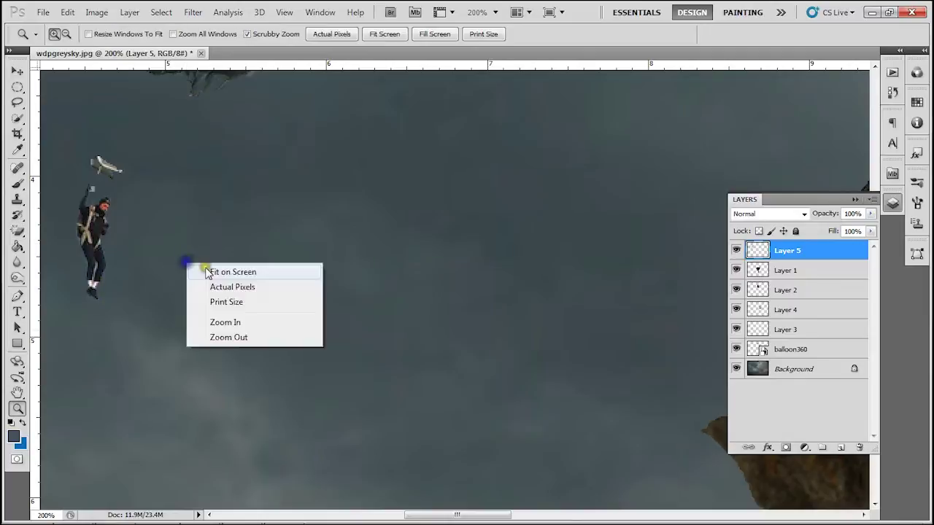
click(191, 270)
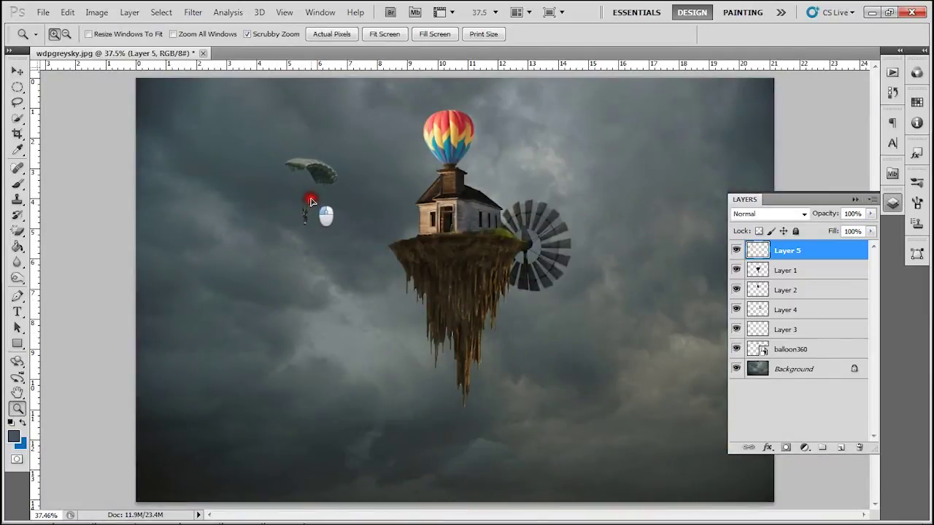
Step: Crop the image to a portrait frame that runs from just outside the skydiver to just past the windmill at full height
click(17, 135)
drag(277, 79, 458, 493)
drag(584, 520, 586, 502)
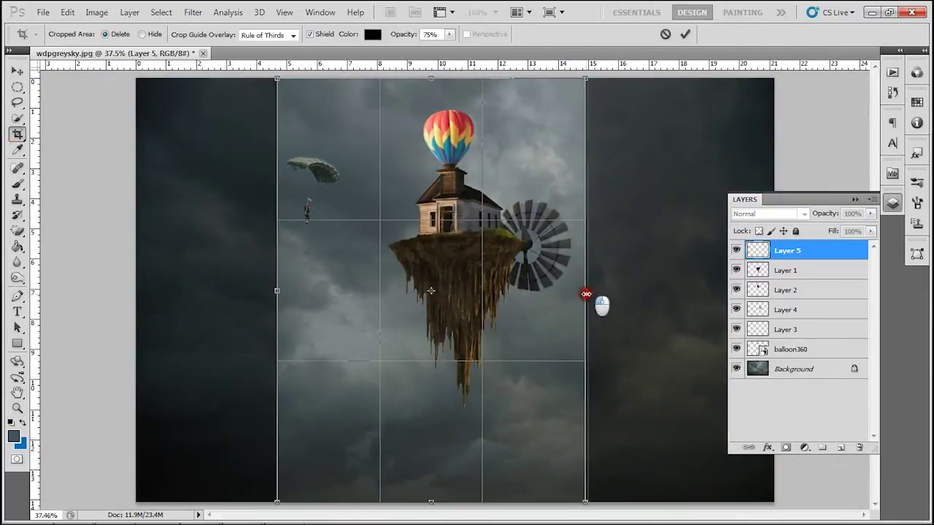
drag(598, 304, 594, 294)
key(Return)
Step: Open the Maxuvez planet image from the Stocks folder and outline the planet with an elliptical selection
click(200, 511)
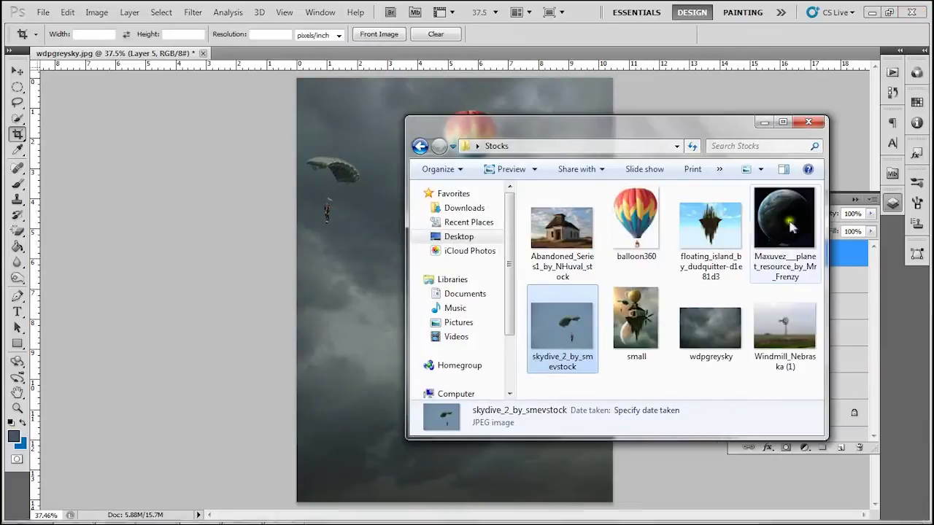
drag(784, 221, 552, 51)
click(18, 118)
click(126, 34)
click(118, 69)
click(435, 176)
mouse_move(436, 175)
mouse_down()
mouse_move(371, 354)
mouse_move(542, 334)
mouse_move(547, 240)
mouse_up()
mouse_move(490, 505)
mouse_down()
mouse_move(600, 419)
mouse_move(620, 258)
mouse_move(593, 365)
mouse_move(455, 442)
mouse_move(423, 442)
mouse_up()
drag(18, 86, 87, 99)
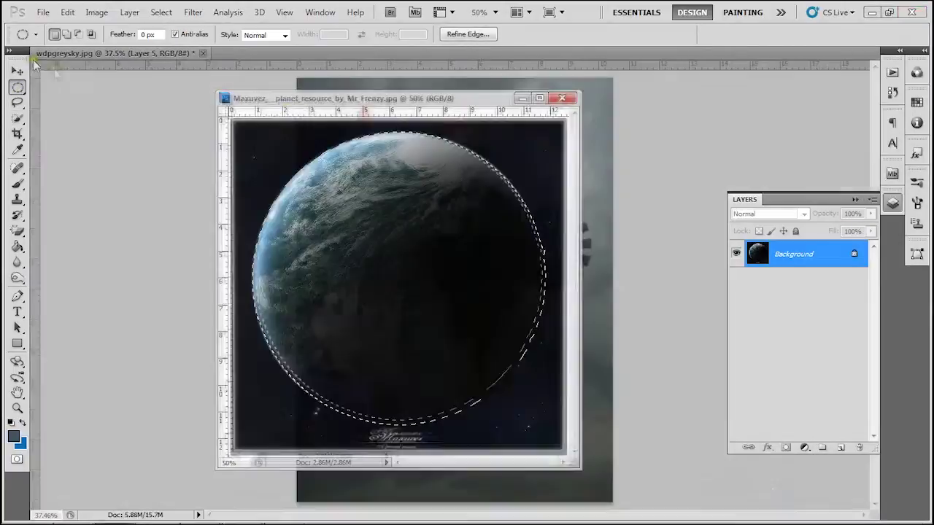
Step: Place the selected planet into the wdpgreysky composite and move its layer directly above the Background
drag(396, 250, 493, 312)
drag(861, 253, 860, 427)
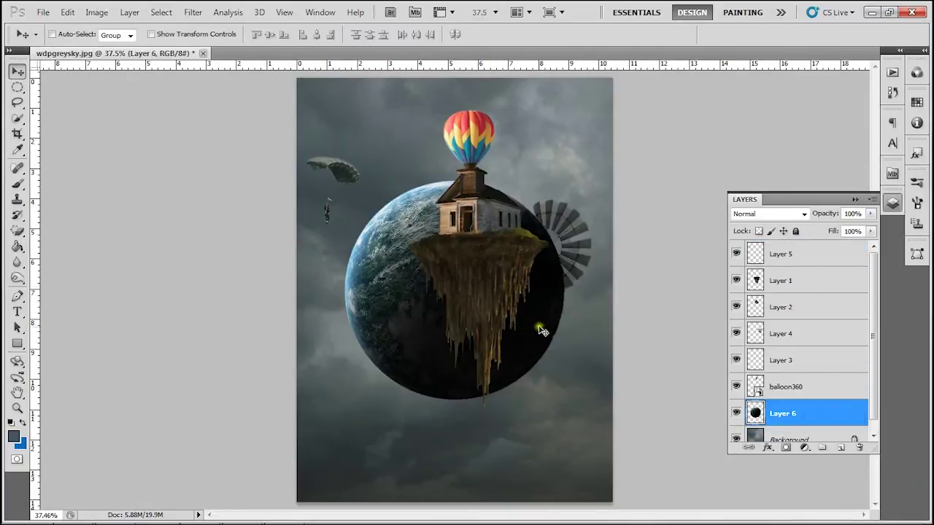
Step: Position the planet under the floating island, try several blend modes on Layer 6 and set it to Screen
key(shift+alt+s)
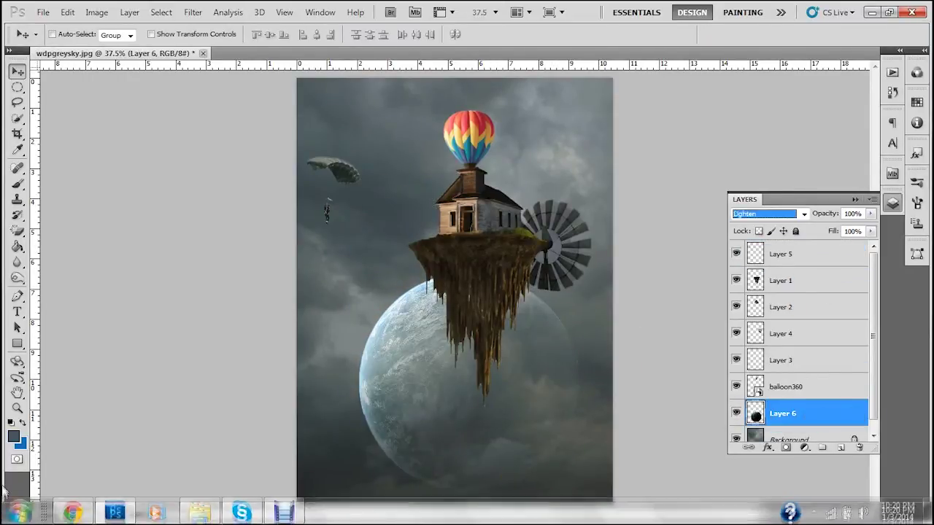
key(Up)
key(Up)
click(770, 213)
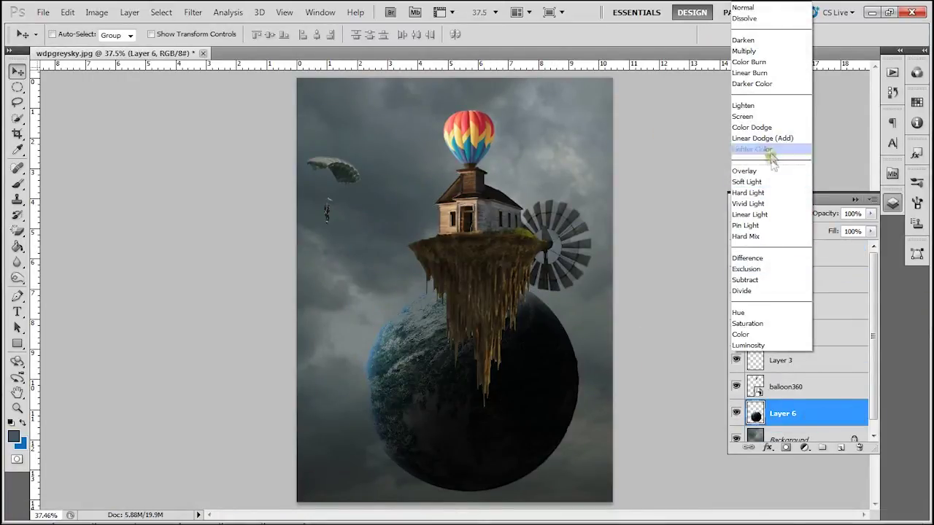
click(759, 126)
click(803, 394)
click(805, 417)
key(Up)
key(Up)
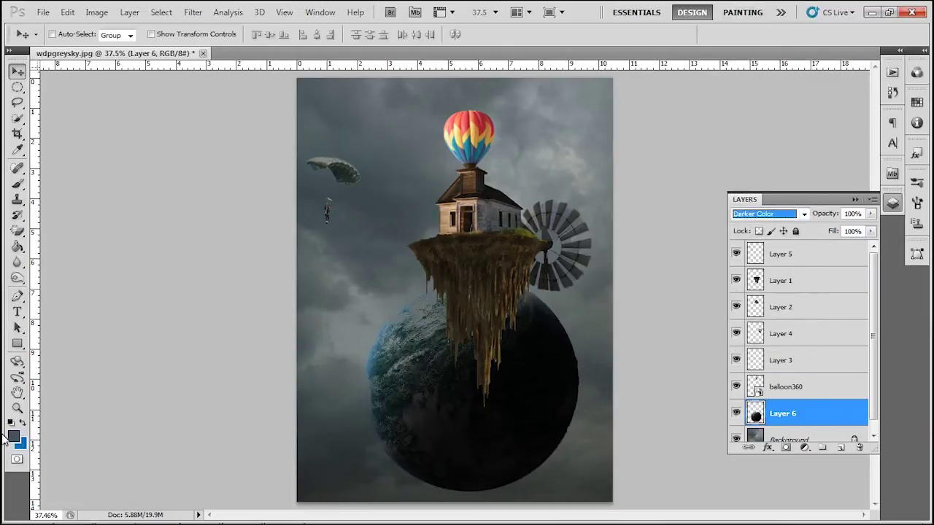
key(Down)
key(Down)
click(775, 385)
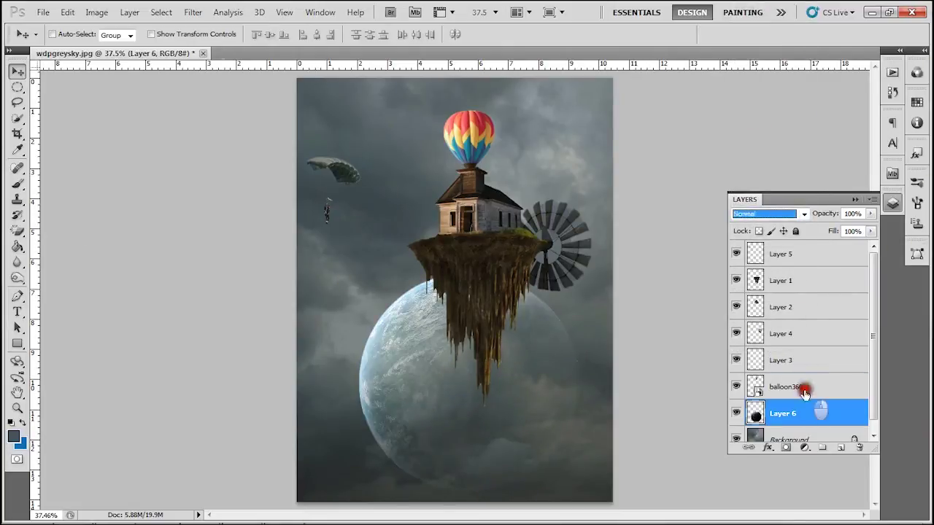
click(801, 413)
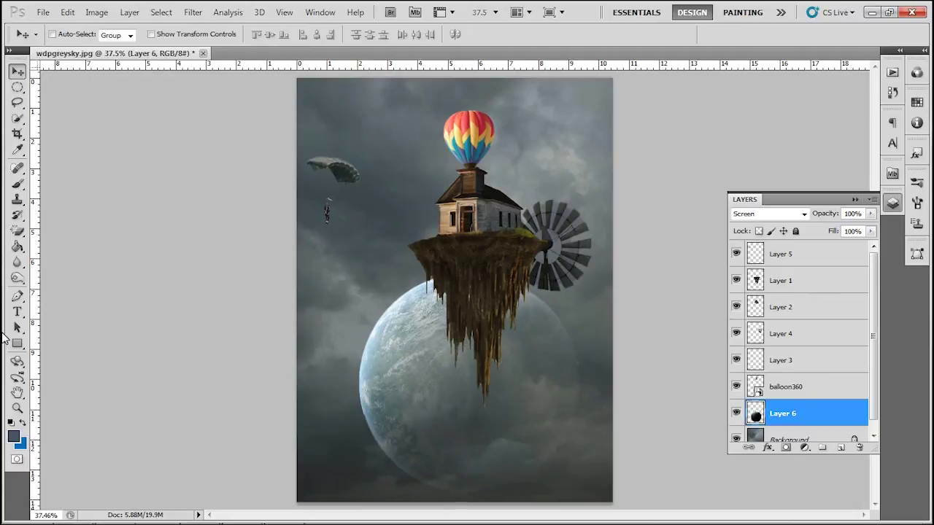
Step: Rotate the planet about -6 degrees with Free Transform and move it slightly up behind the island
key(ctrl+t)
drag(625, 250, 523, 334)
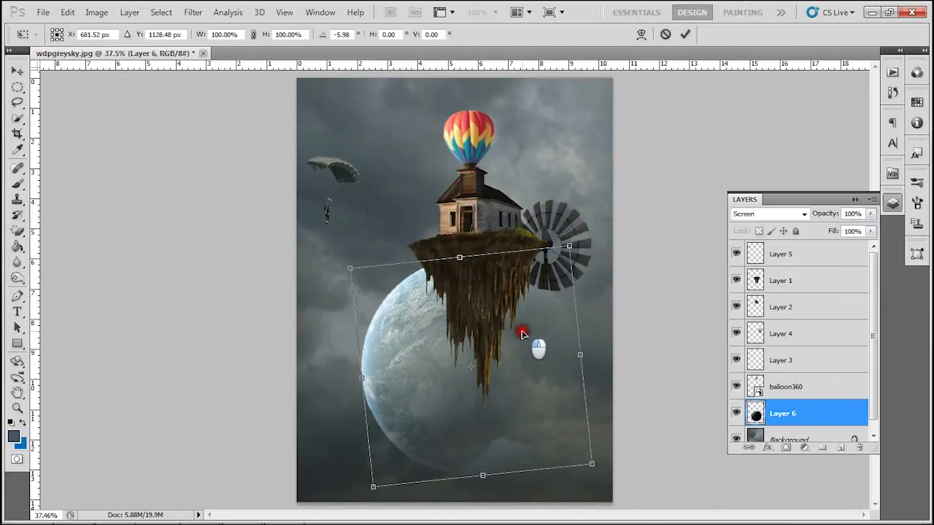
key(Return)
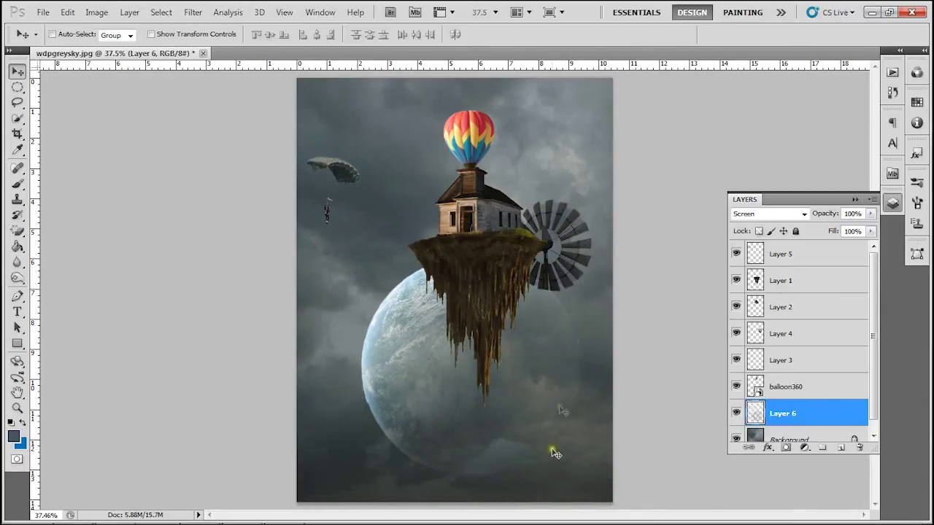
Step: Erase the planet's visible shadow-side edge on Layer 6 with a large 277 px Eraser brush
click(19, 231)
click(141, 229)
click(71, 35)
drag(625, 347, 629, 332)
Step: Raise the Background layer's brightness to 29 and contrast to 100 with Brightness/Contrast
click(788, 438)
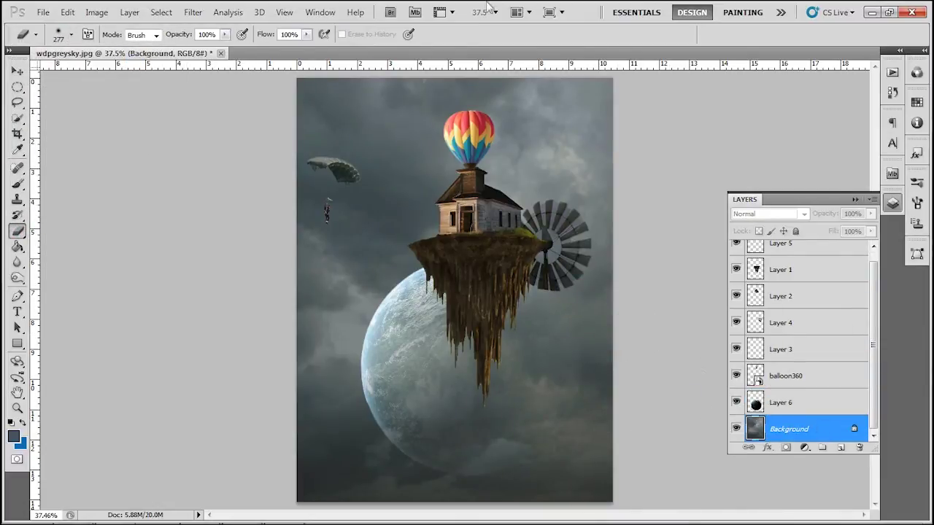
click(129, 12)
mouse_move(96, 12)
mouse_move(146, 41)
click(291, 42)
drag(624, 153, 640, 152)
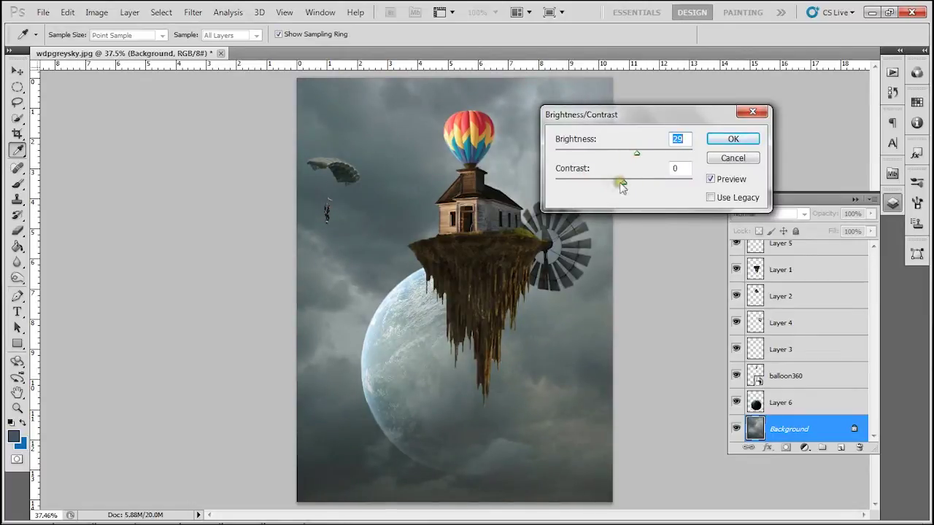
drag(593, 191, 687, 183)
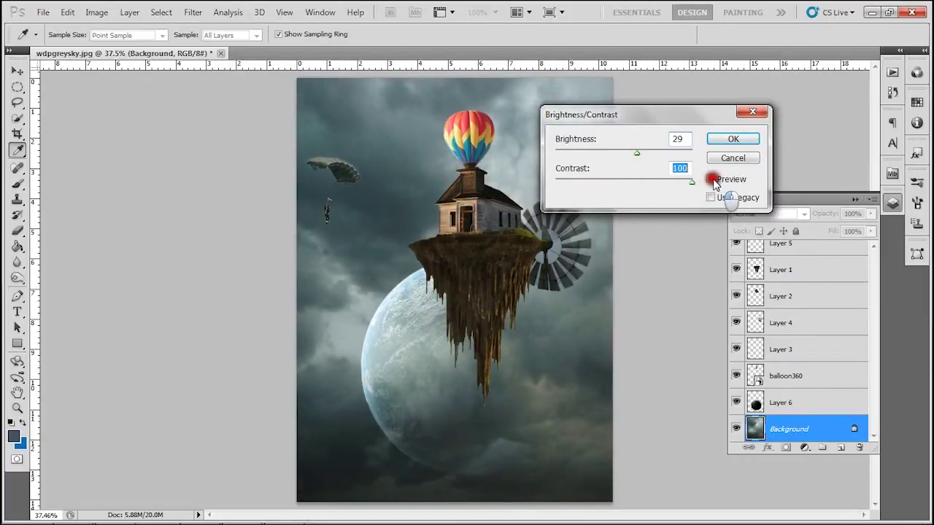
click(734, 140)
Step: Rasterize the balloon360 layer and lower its brightness to about -9 with Brightness/Contrast
scroll(809, 319, up, 1)
click(794, 386)
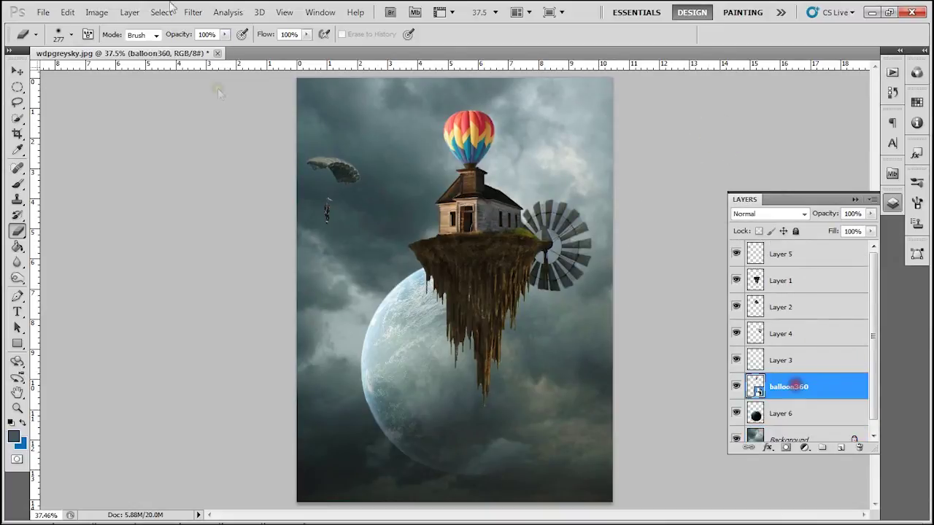
click(97, 12)
click(852, 366)
click(794, 388)
right_click(794, 390)
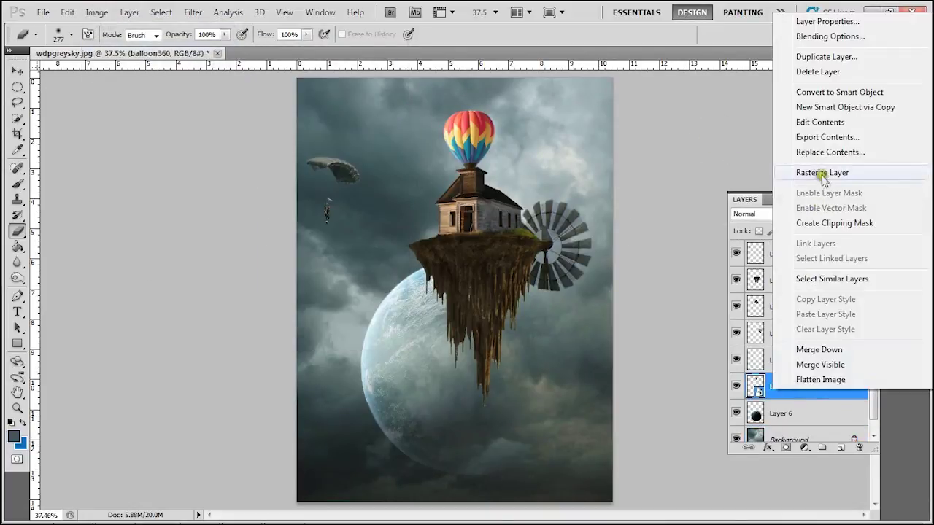
click(822, 173)
click(95, 14)
mouse_move(113, 45)
click(308, 46)
mouse_move(624, 154)
mouse_down()
mouse_move(633, 156)
mouse_move(623, 162)
mouse_up()
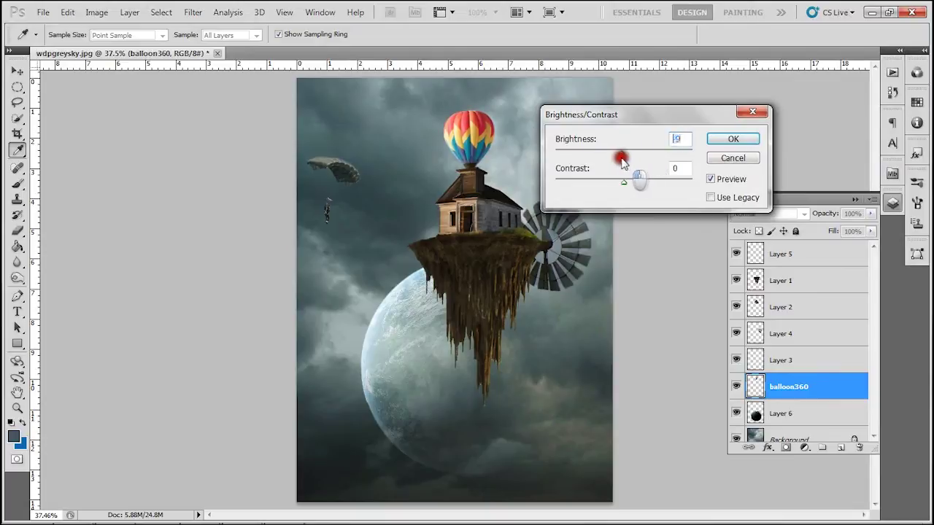
click(729, 138)
Step: Recolor the planet on Layer 6 with Hue/Saturation using Hue -170, Saturation +57 and slightly reduced Lightness
click(787, 357)
click(780, 280)
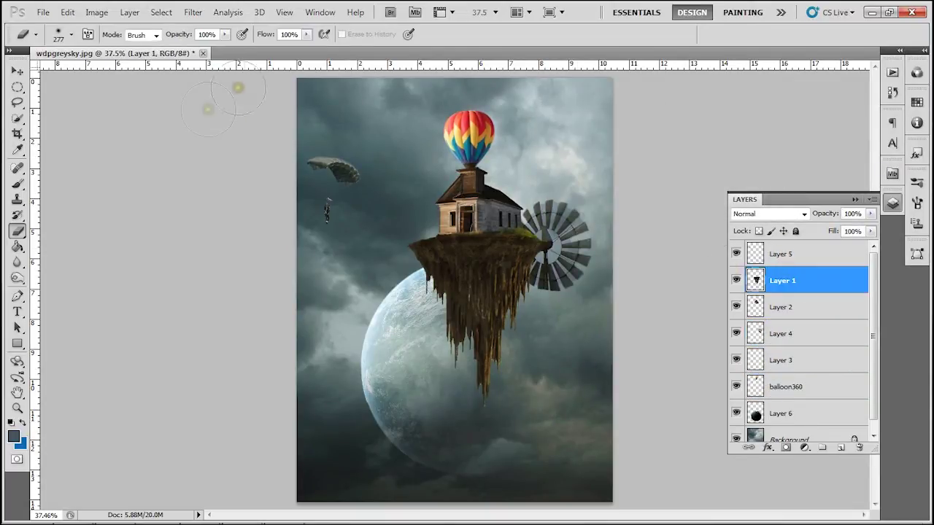
click(780, 412)
click(96, 12)
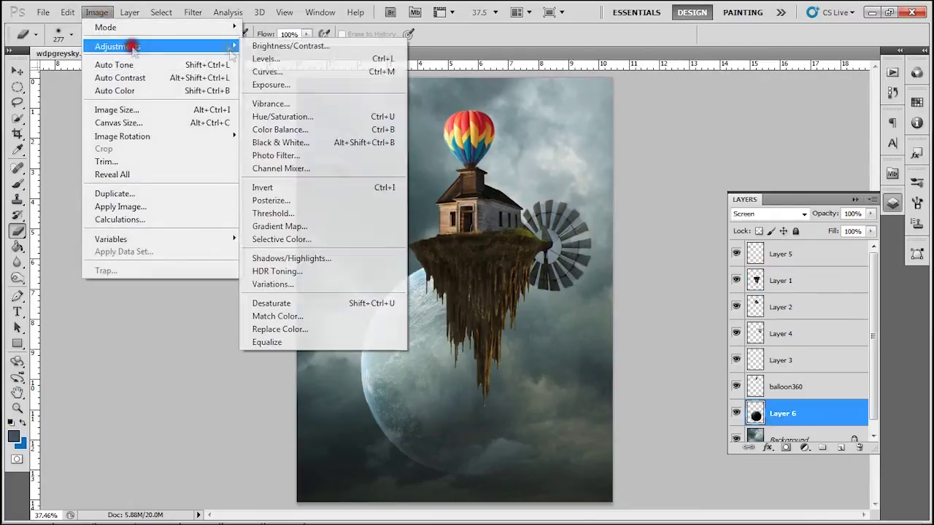
click(281, 114)
drag(653, 134, 589, 148)
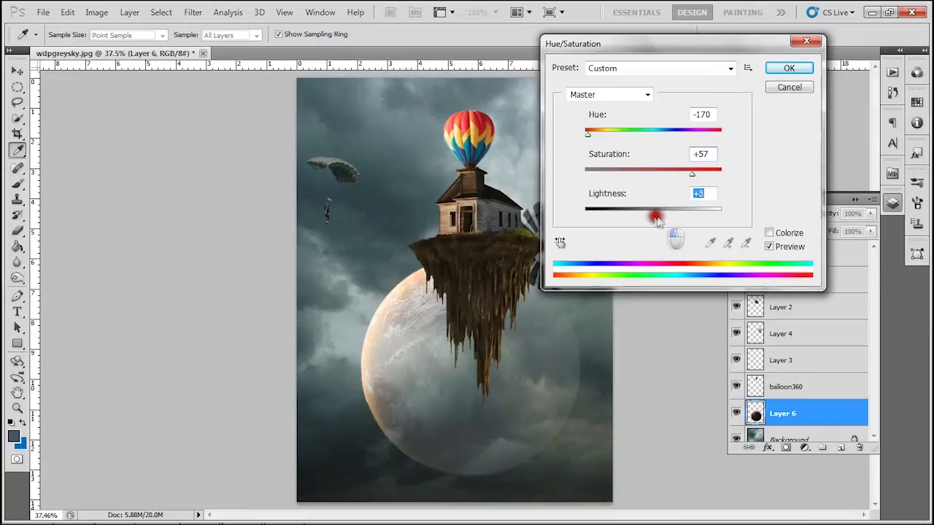
drag(655, 219, 645, 219)
click(787, 70)
key(e)
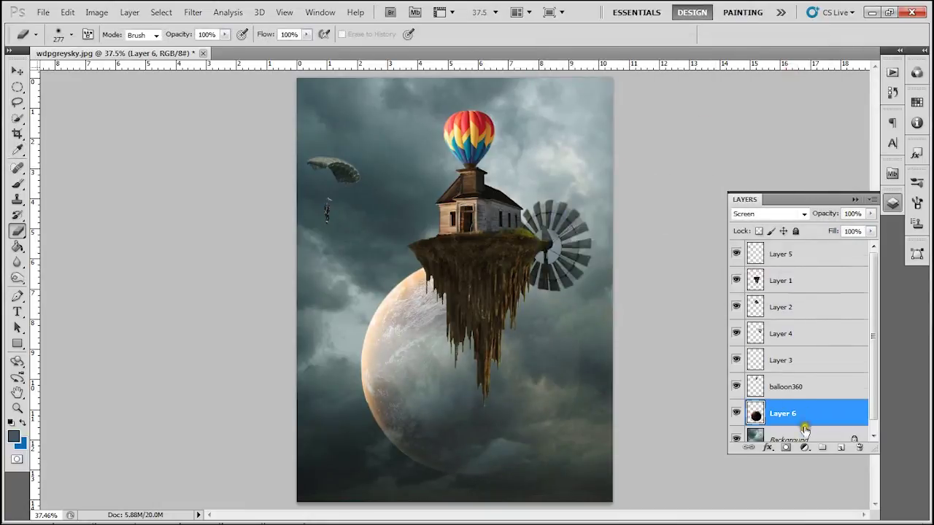
Step: Save the composite as a JPEG copy named "test coming home" in the Stocks folder
click(792, 429)
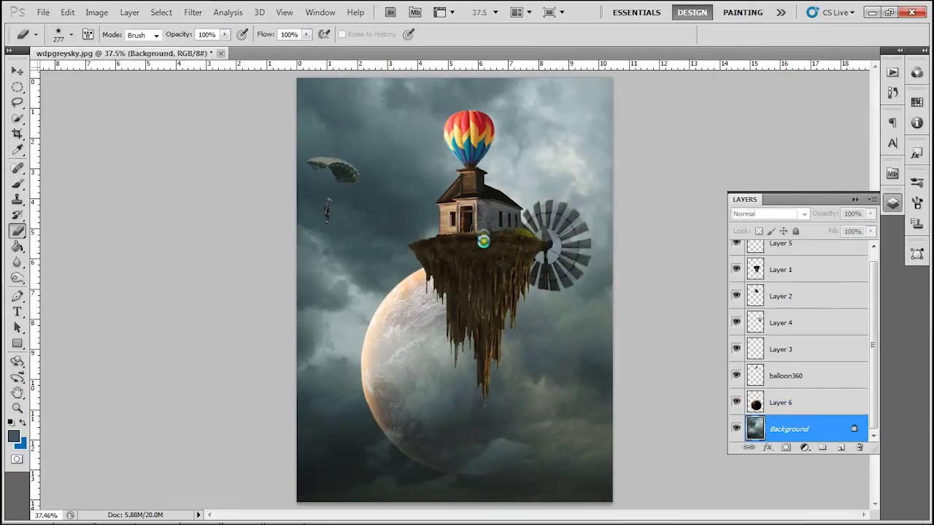
key(ctrl+shift+s)
click(554, 288)
click(547, 383)
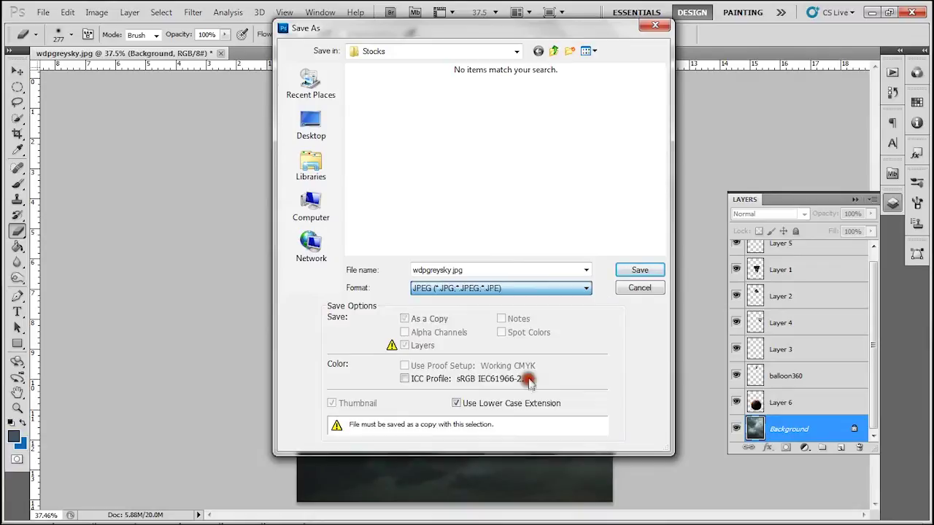
click(500, 268)
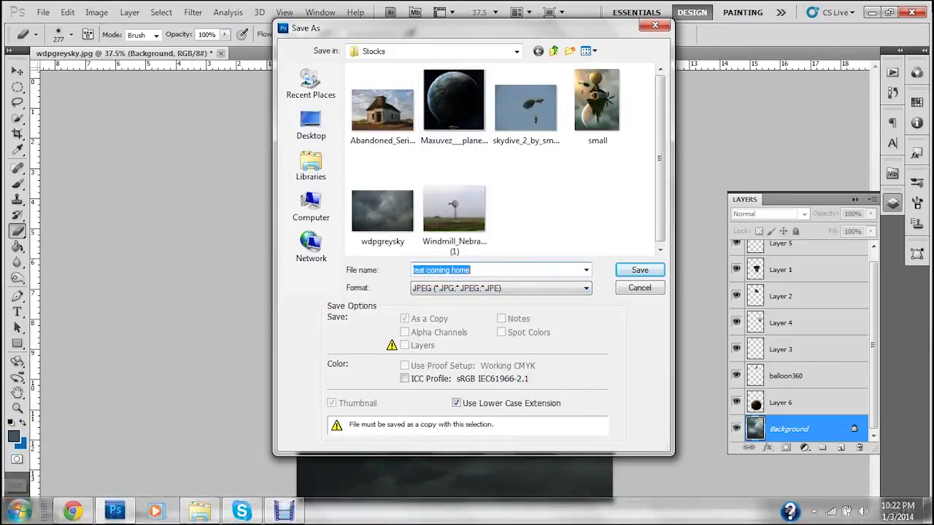
key(Return)
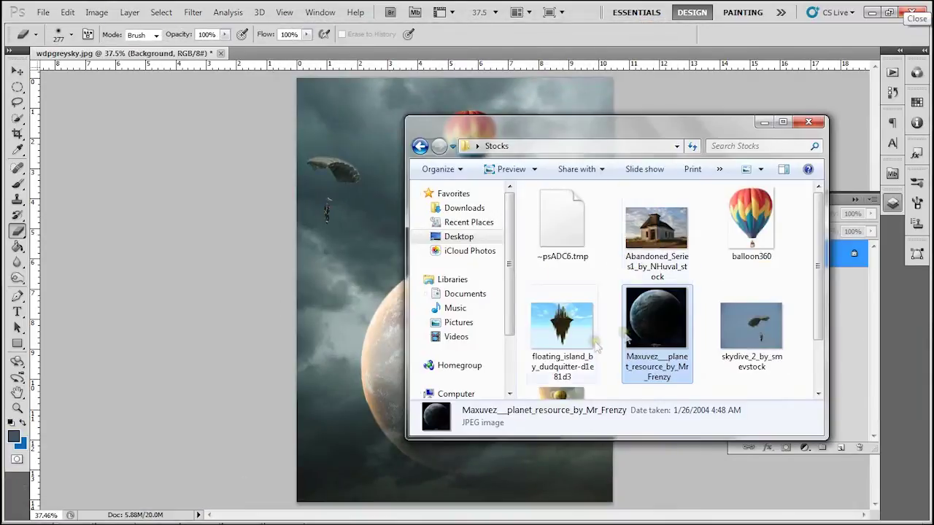
Step: Open the saved test coming home image from the Stocks folder as a separate Photoshop document
scroll(777, 350, down, 1)
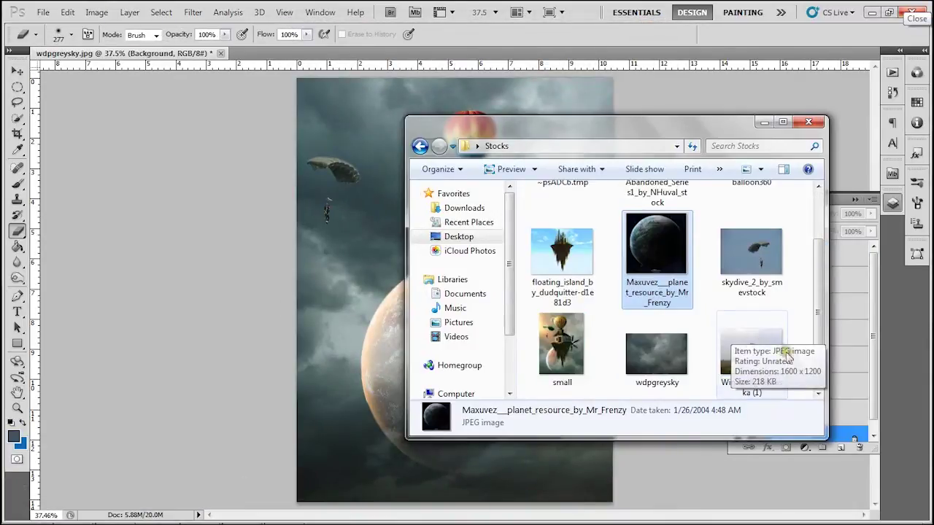
scroll(801, 348, up, 1)
click(661, 332)
scroll(659, 336, down, 1)
click(588, 344)
drag(592, 349, 437, 23)
Step: Apply a custom Lens Correction with Red/Cyan Fringe +0.79, Vignette Amount -79 and Midpoint +11
key(z)
click(197, 14)
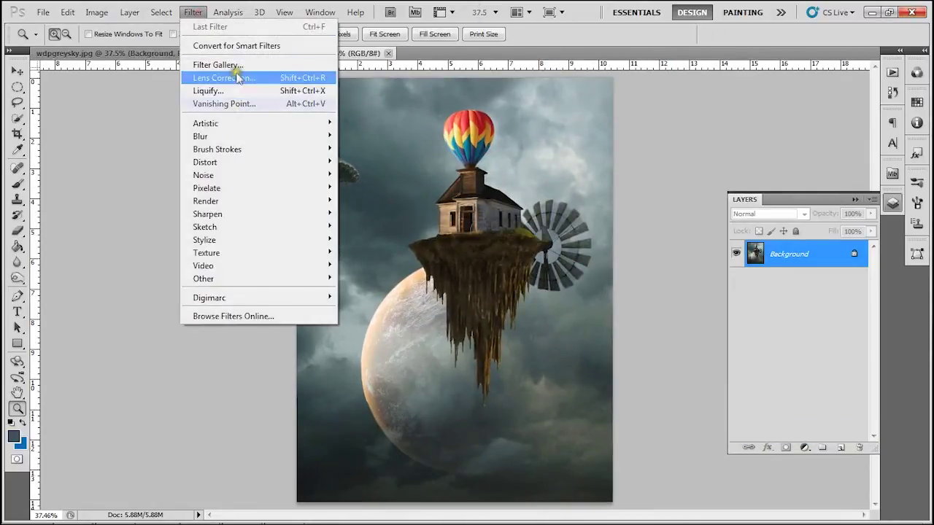
click(233, 73)
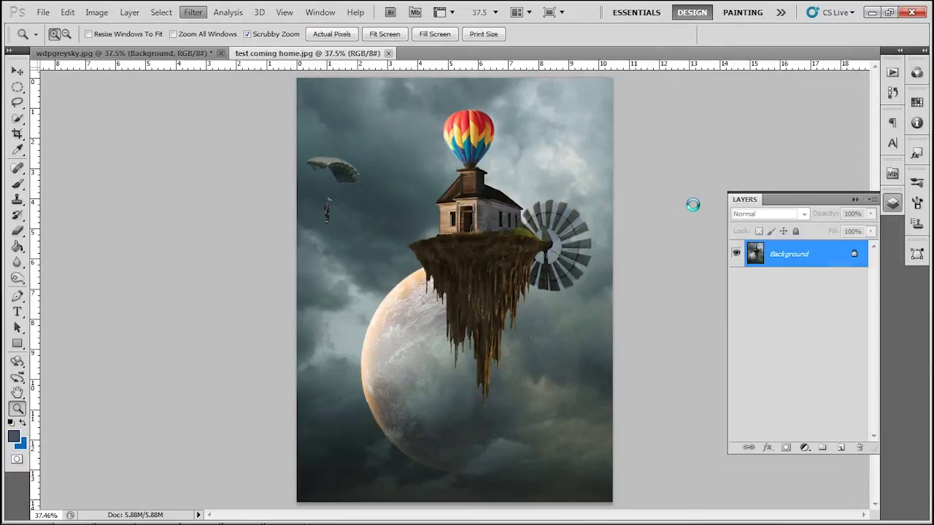
click(787, 84)
click(803, 197)
drag(803, 291, 734, 302)
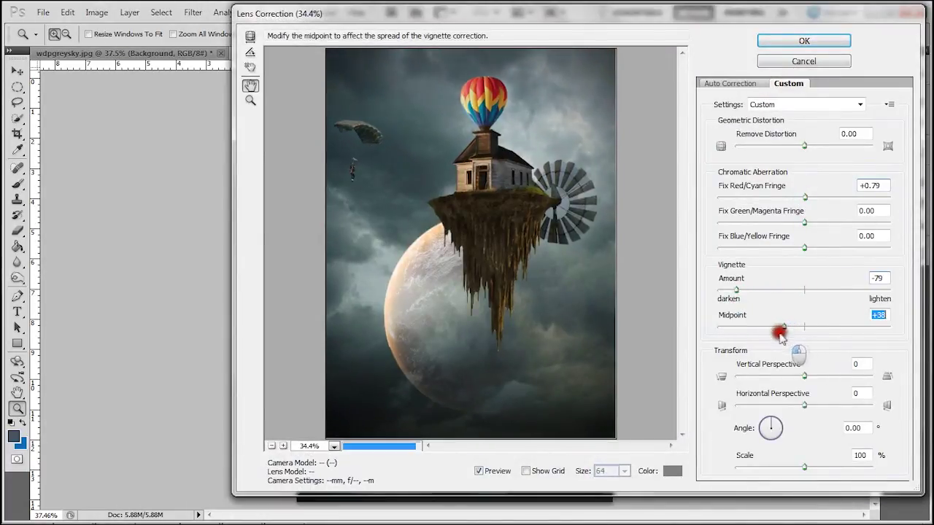
drag(780, 333, 733, 342)
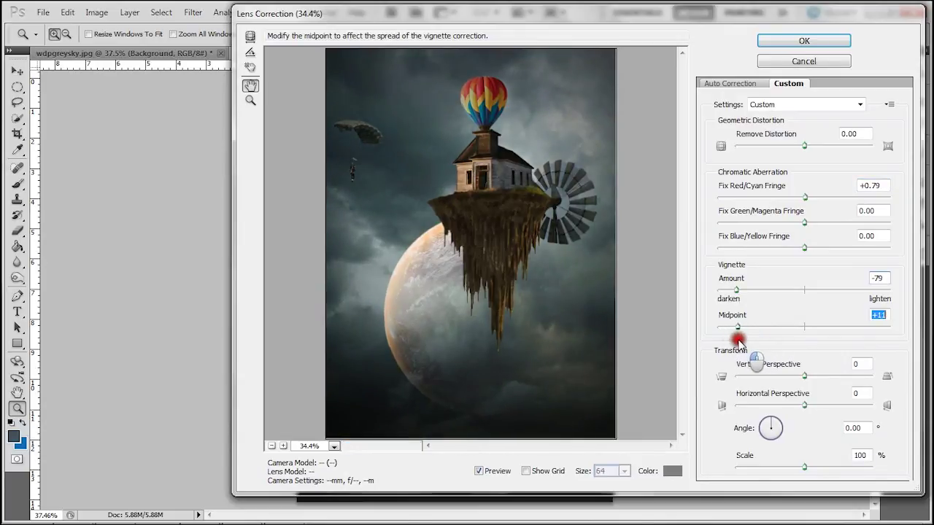
click(765, 40)
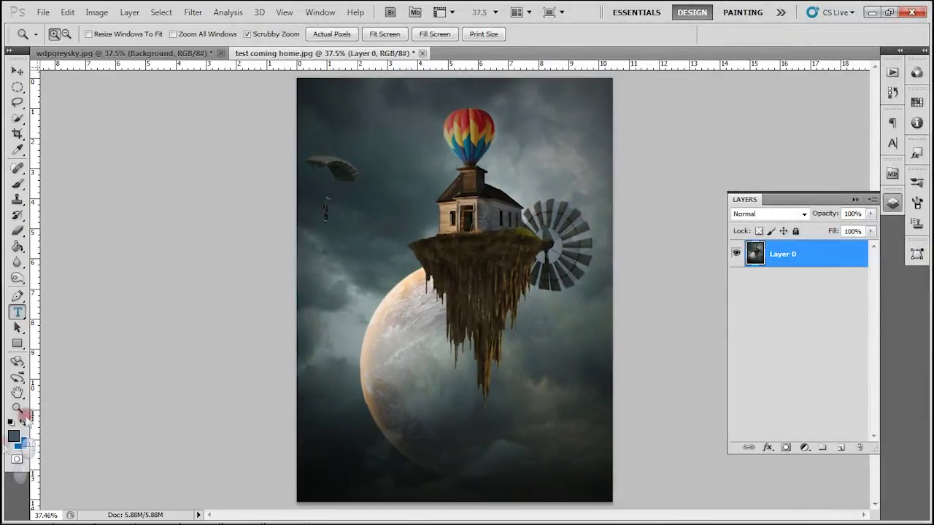
Step: Add a white, centered copyright line with the artist's name over the lower island and enlarge it to just under 18 pt
drag(389, 308, 562, 360)
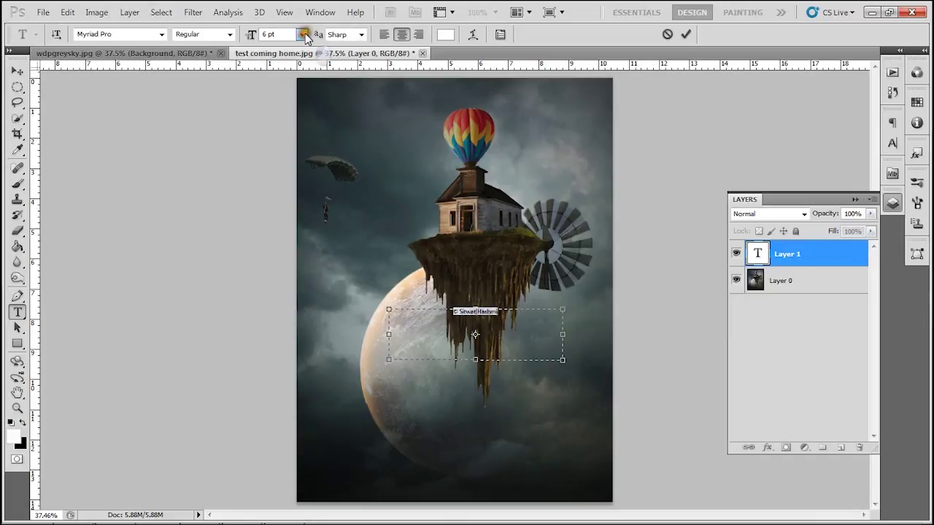
click(303, 35)
click(296, 217)
click(302, 35)
click(308, 190)
click(302, 35)
click(296, 175)
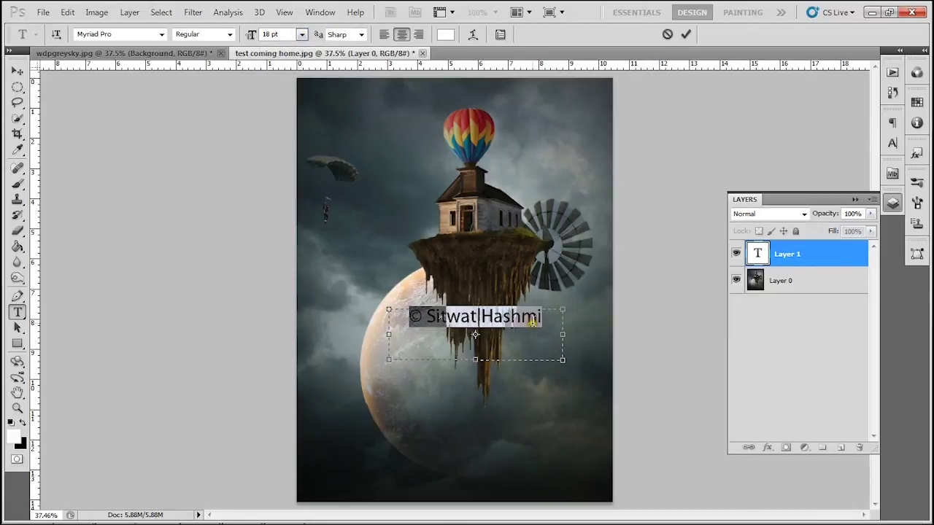
click(302, 35)
click(293, 161)
click(19, 71)
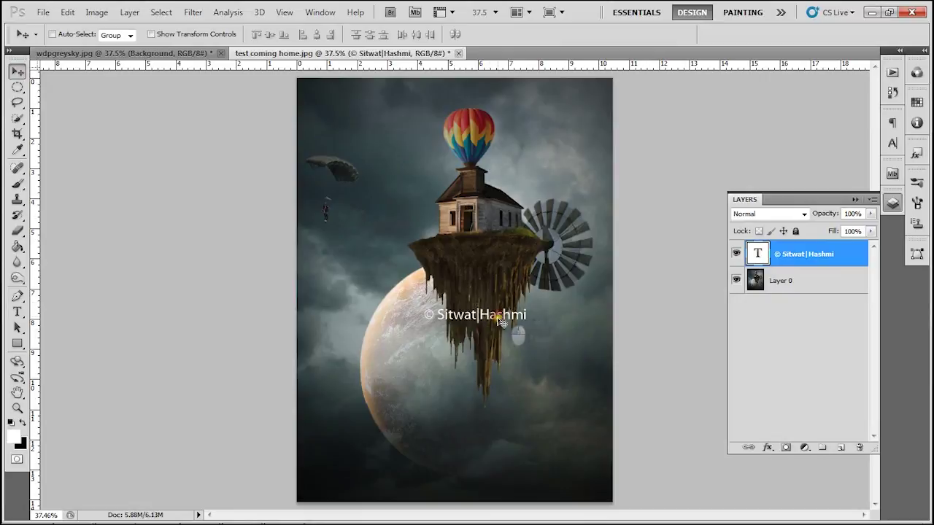